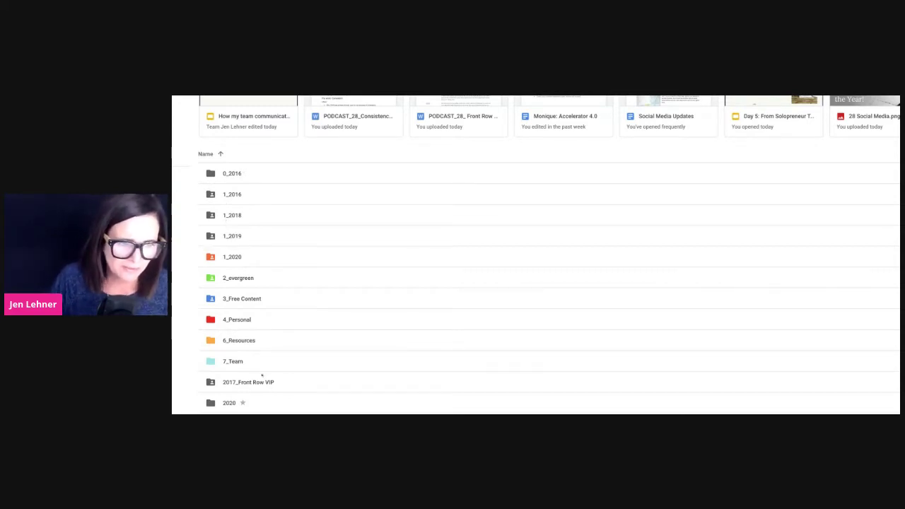
# Step: Open the 1_2016 folder in My Drive, go into 1_Program, and open the 1_My Little Course folder
pyautogui.scroll(-2, 241, 332)
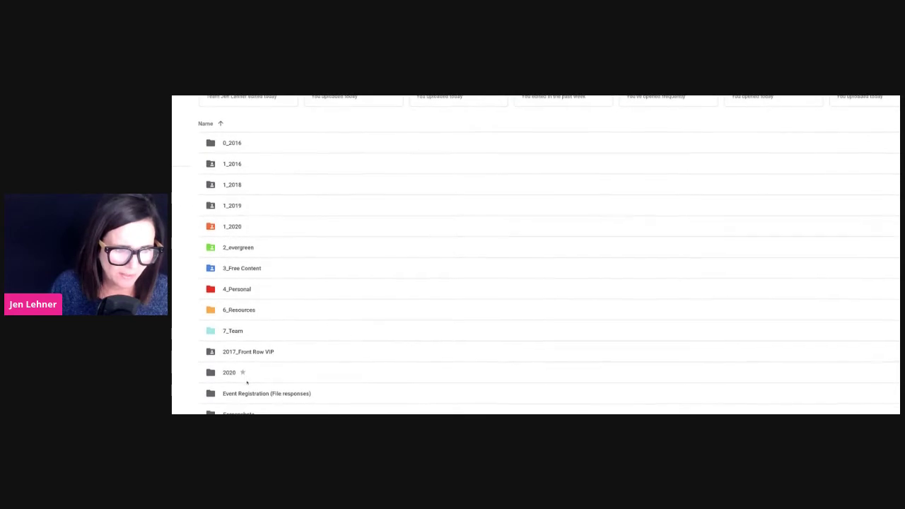
pyautogui.scroll(2, 241, 333)
pyautogui.scroll(1, 535, 282)
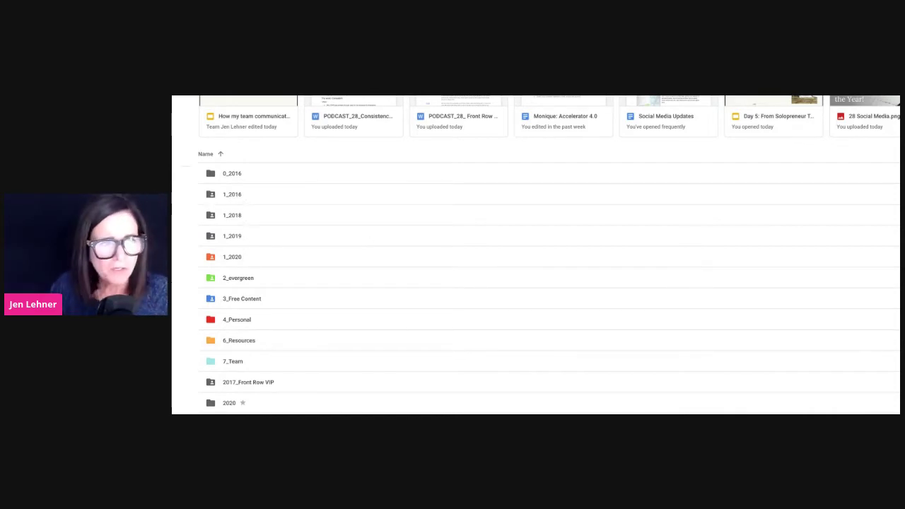
pyautogui.doubleClick(234, 195)
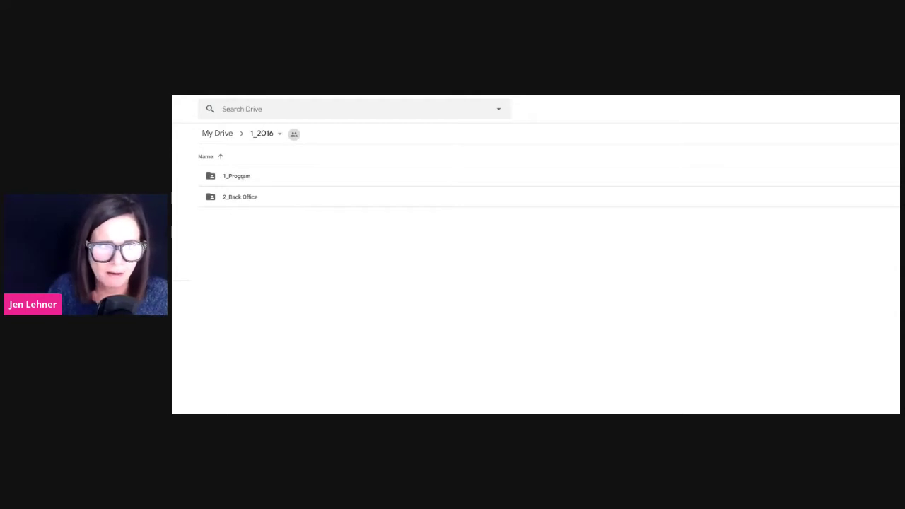
pyautogui.doubleClick(239, 177)
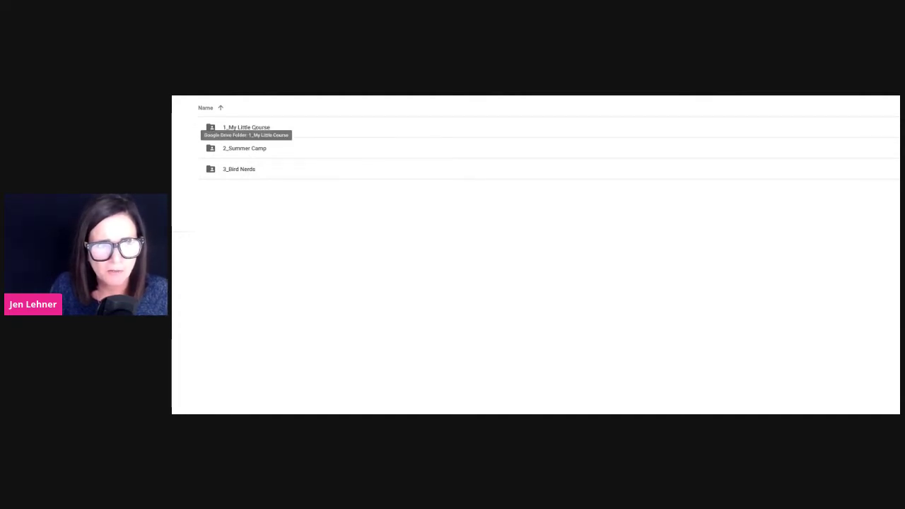
pyautogui.doubleClick(254, 128)
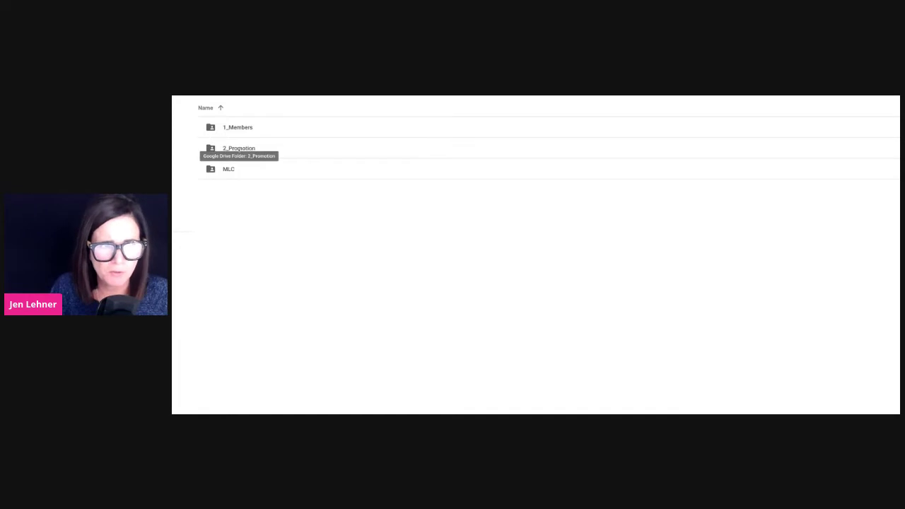
# Step: Browse through 1_Members and 1_Modules down to the LESSON 1 folder
pyautogui.click(243, 129)
pyautogui.doubleClick(243, 128)
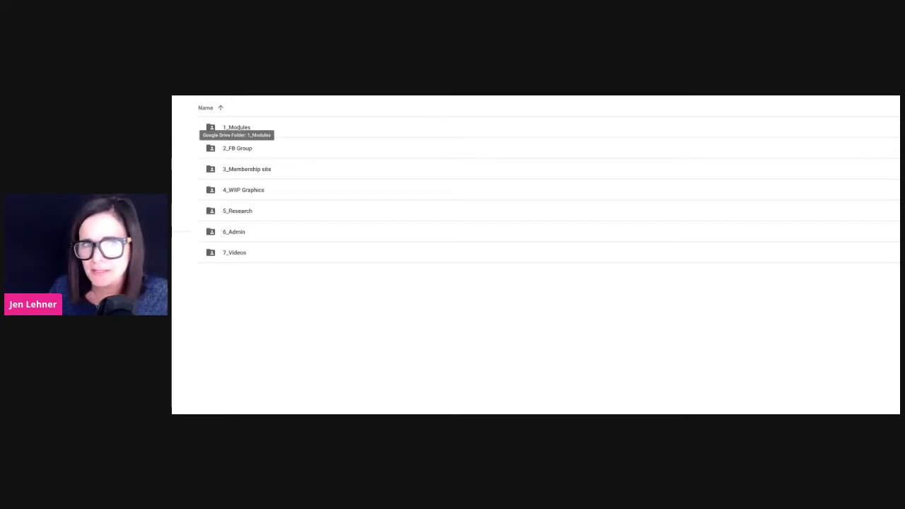
pyautogui.doubleClick(236, 127)
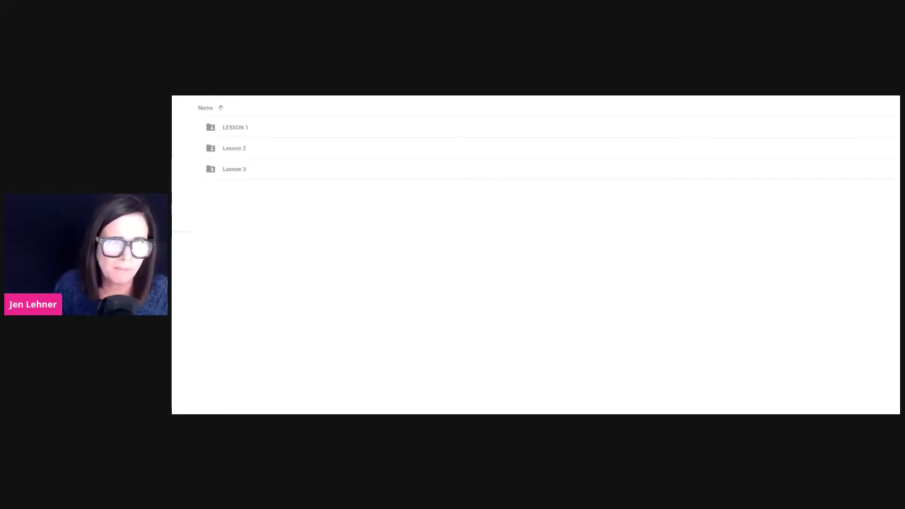
pyautogui.doubleClick(235, 128)
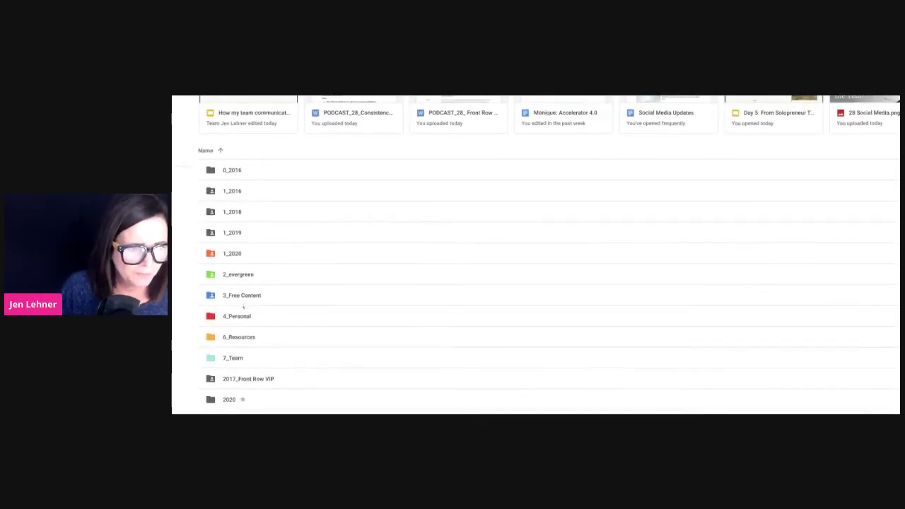
# Step: Open the 2020 folder in My Drive, view the contents of 1_Programs, and return to 2020
pyautogui.scroll(-2, 243, 307)
pyautogui.doubleClick(232, 333)
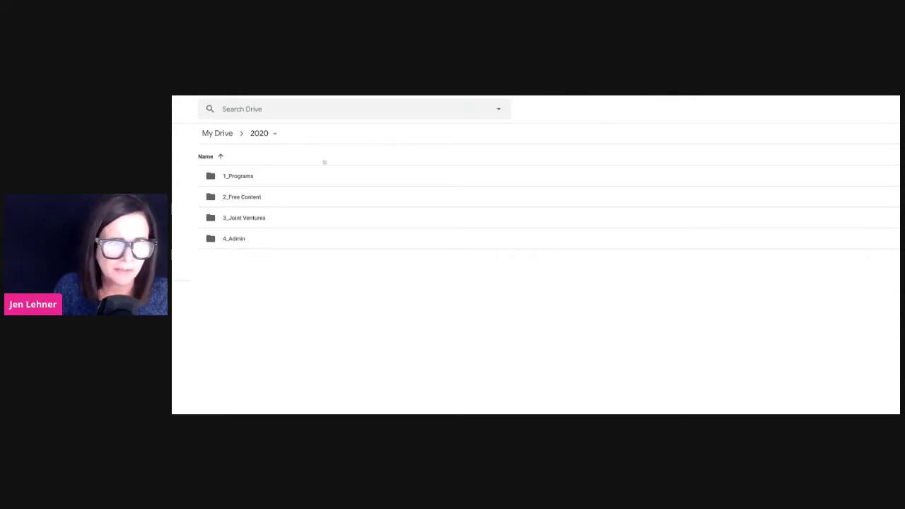
pyautogui.click(243, 177)
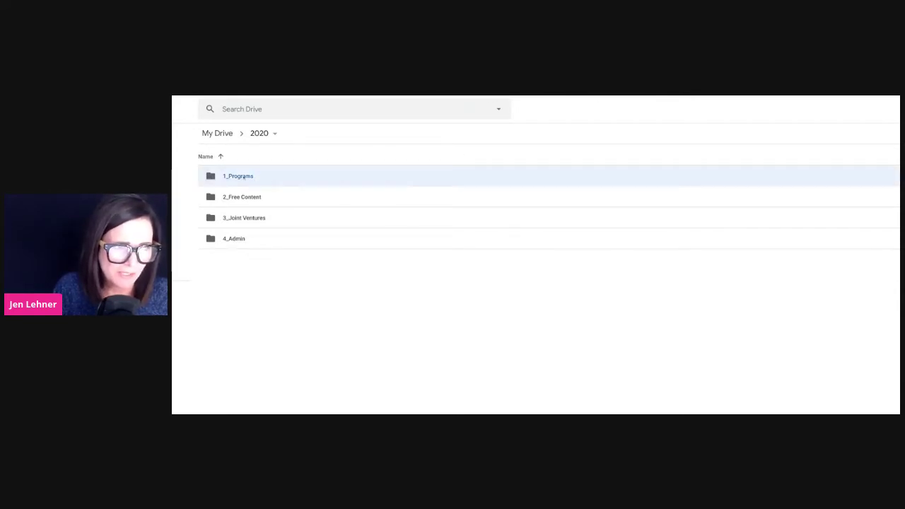
pyautogui.doubleClick(243, 178)
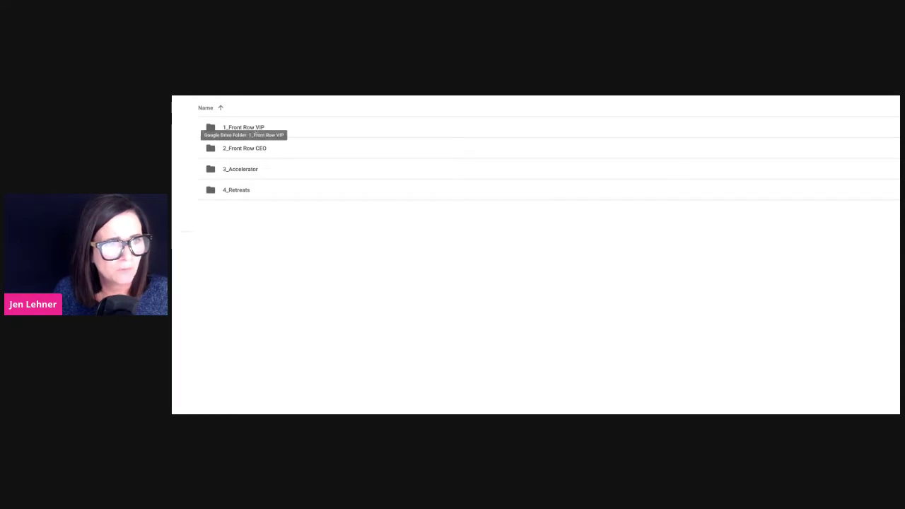
pyautogui.click(270, 95)
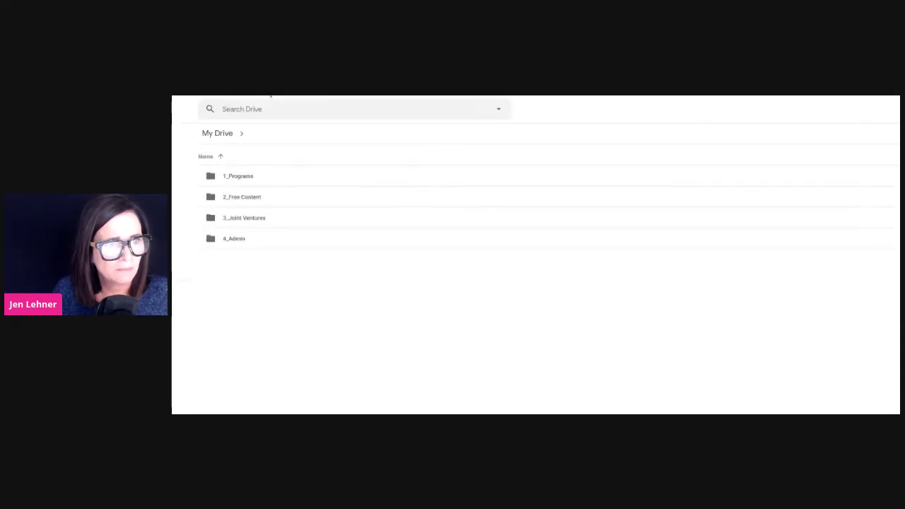
# Step: Go into 2_Free Content, open 1_Podcasts, and open the 28_Consistency episode folder
pyautogui.doubleClick(242, 197)
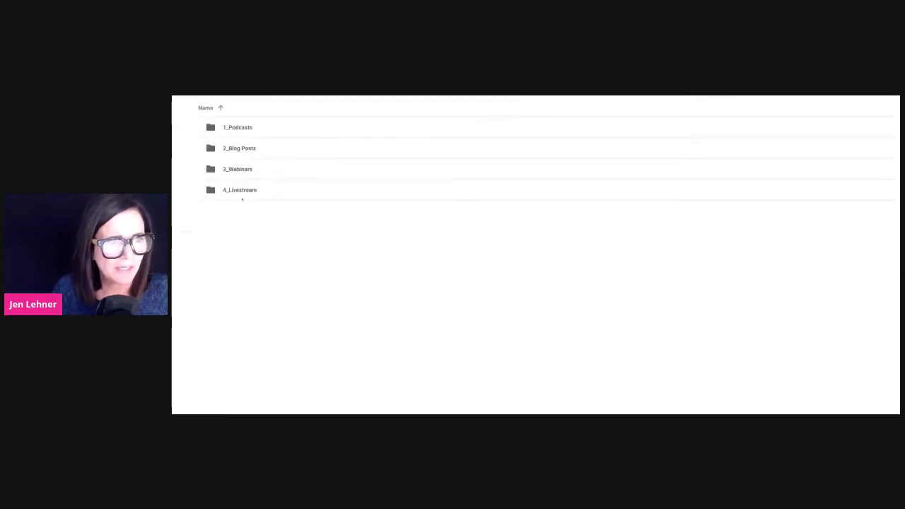
pyautogui.click(248, 129)
pyautogui.doubleClick(246, 128)
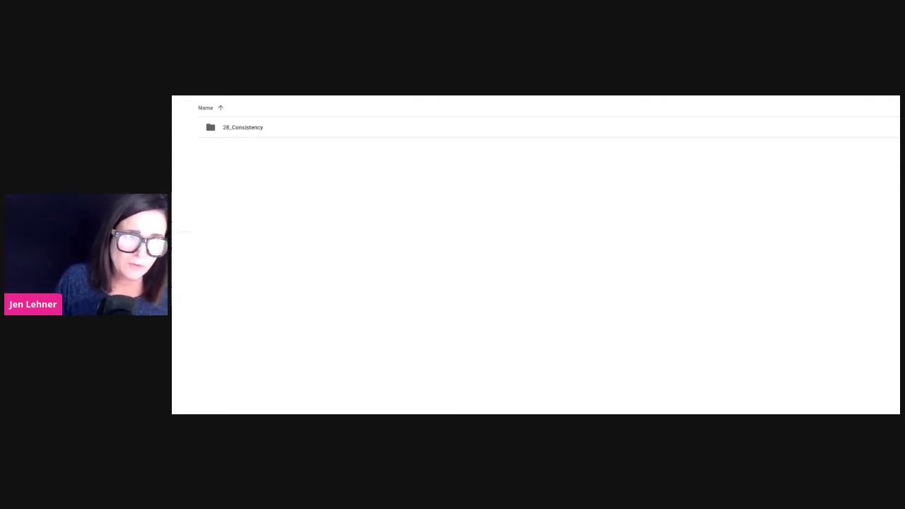
pyautogui.click(242, 127)
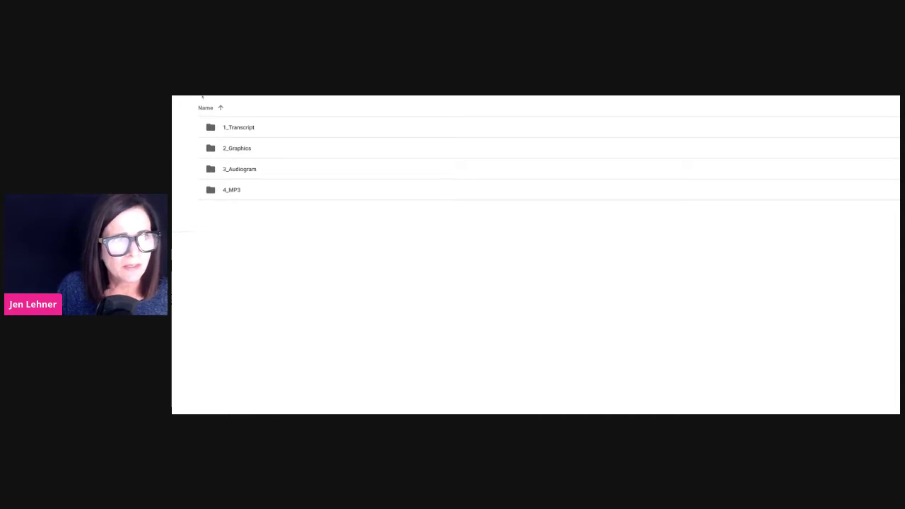
# Step: Check the 2_Graphics subfolder of the episode, return, and view the files in 1_Transcript
pyautogui.doubleClick(237, 147)
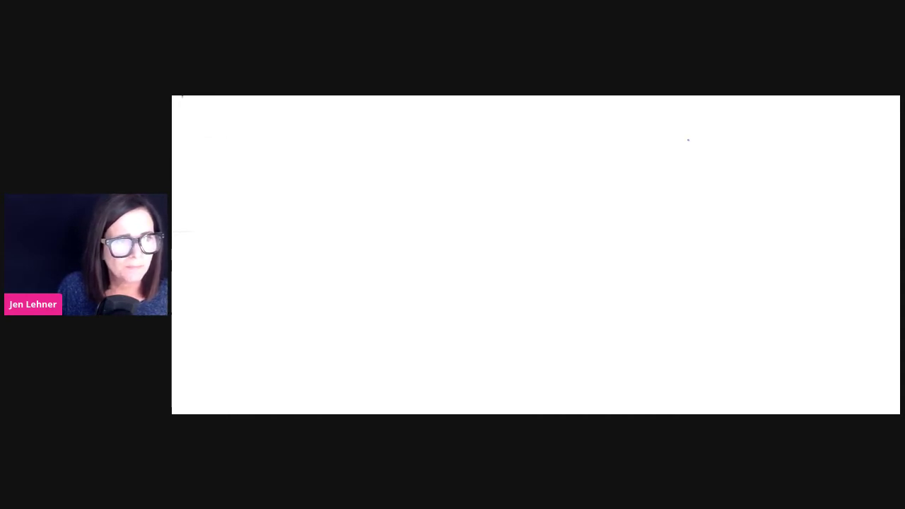
pyautogui.click(235, 128)
pyautogui.doubleClick(242, 127)
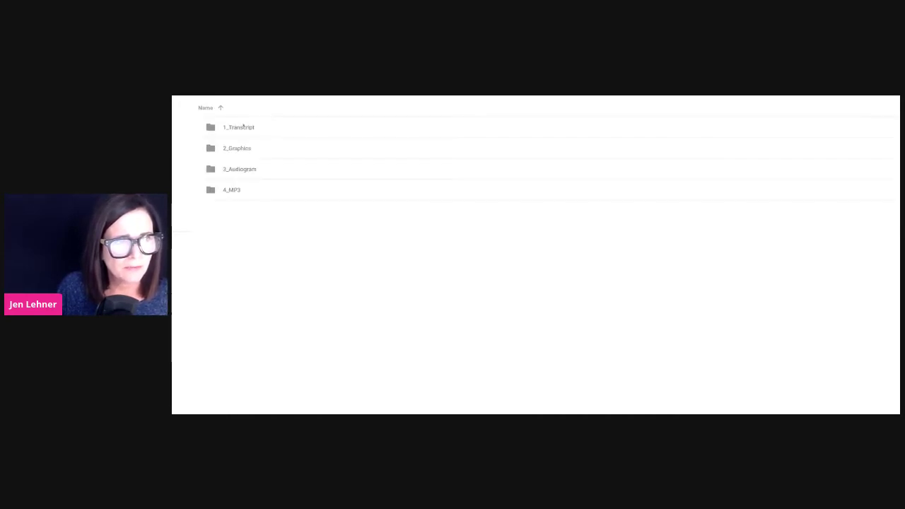
pyautogui.click(242, 128)
pyautogui.doubleClick(243, 127)
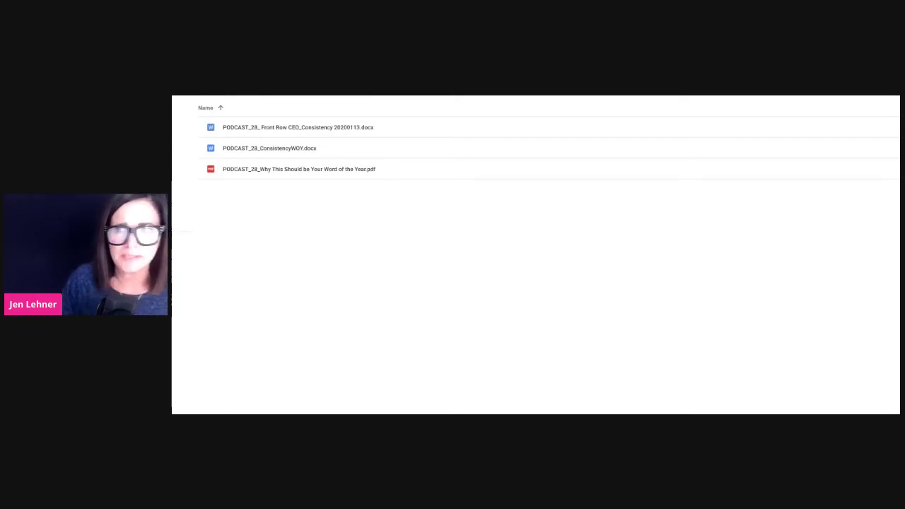
# Step: Return to 1_Podcasts, reopen 28_Consistency and its 1_Transcript folder, and preview PODCAST_28_ Front Row CEO_Consistency 20200113.docx
pyautogui.hotkey('alt', 'Left')
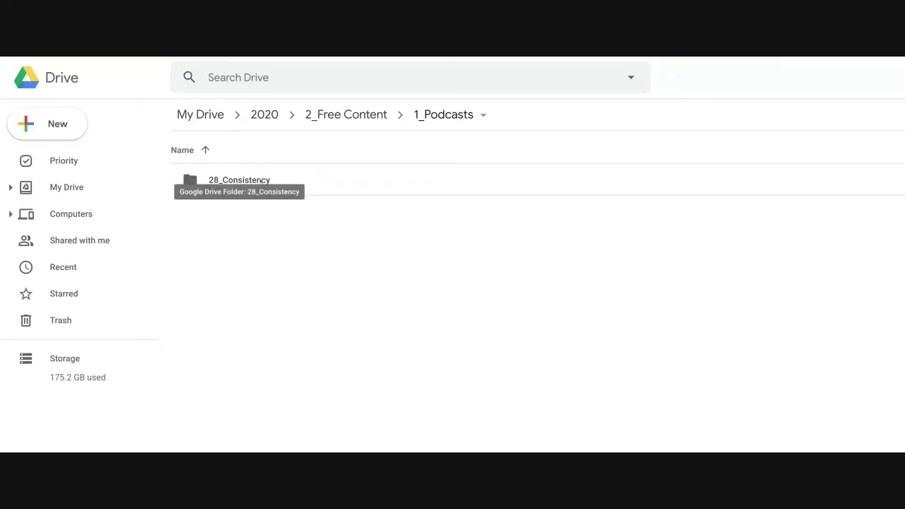
pyautogui.click(260, 181)
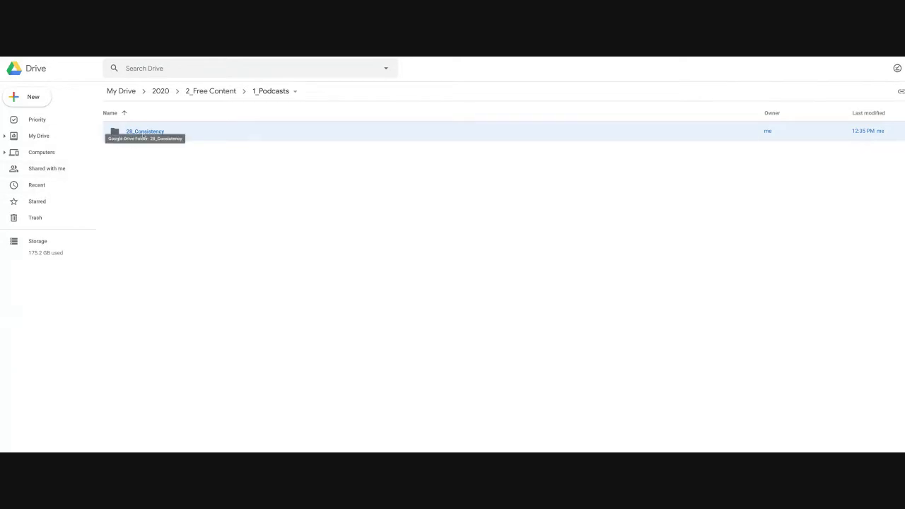
pyautogui.doubleClick(144, 136)
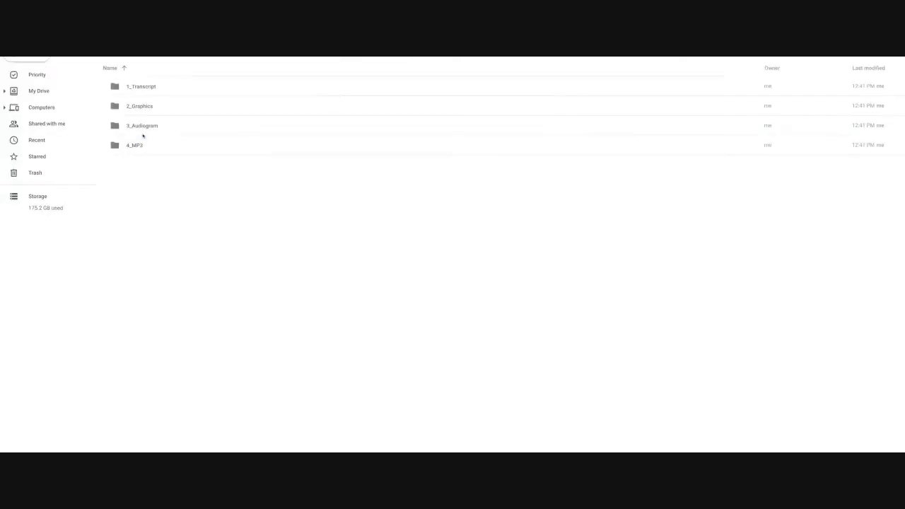
pyautogui.doubleClick(150, 88)
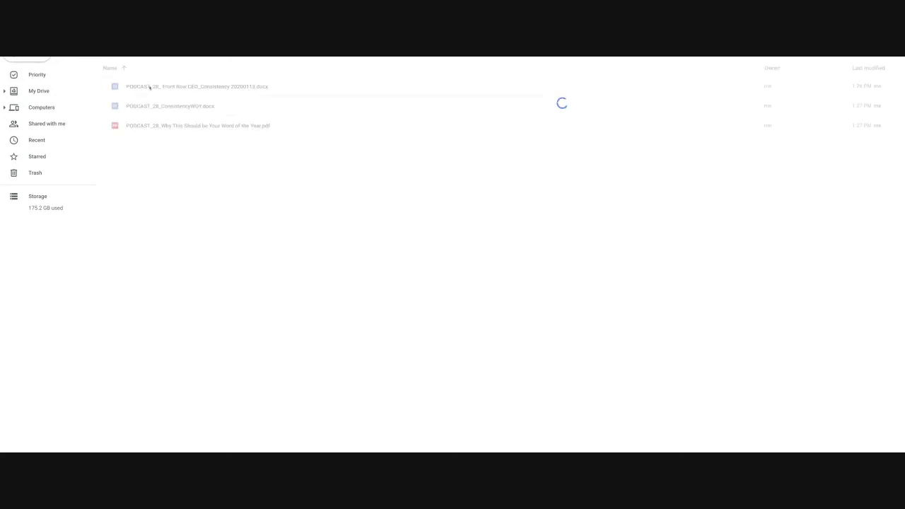
pyautogui.doubleClick(196, 89)
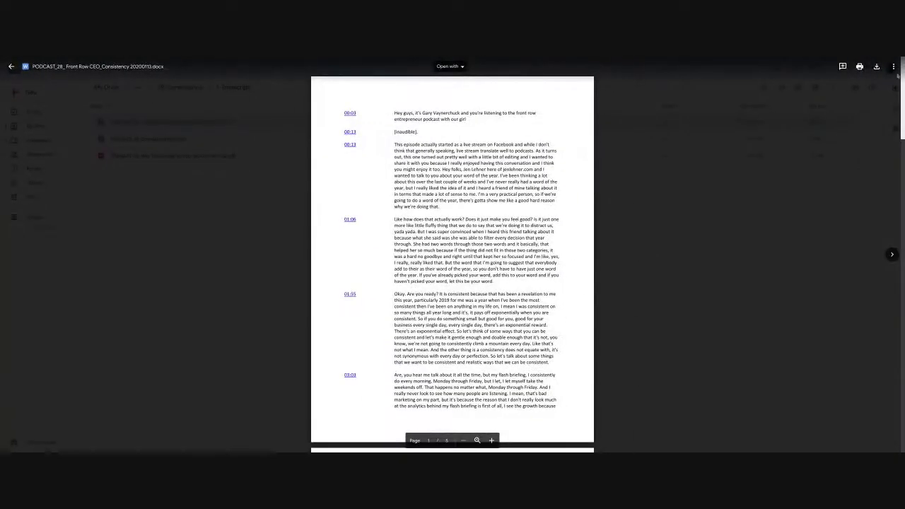
# Step: Open the sharing settings of the previewed transcript and turn on its shareable link
pyautogui.click(894, 66)
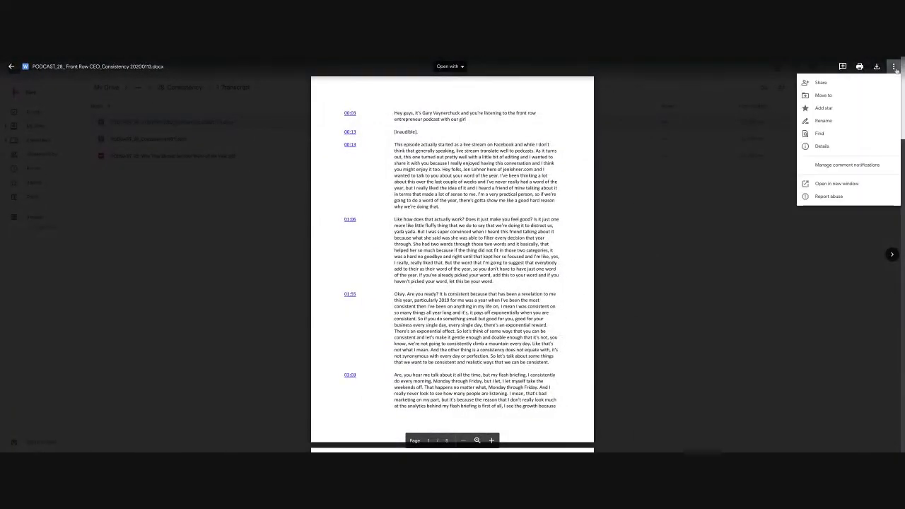
pyautogui.click(822, 86)
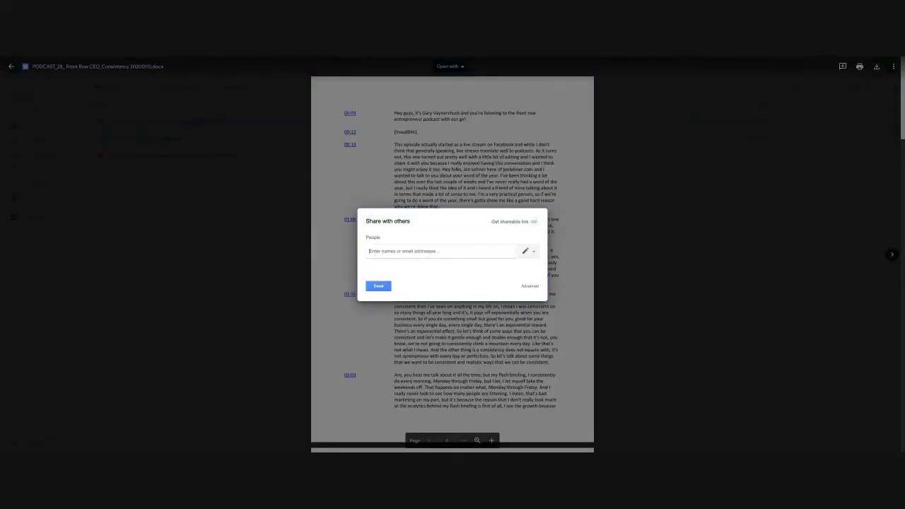
pyautogui.click(534, 222)
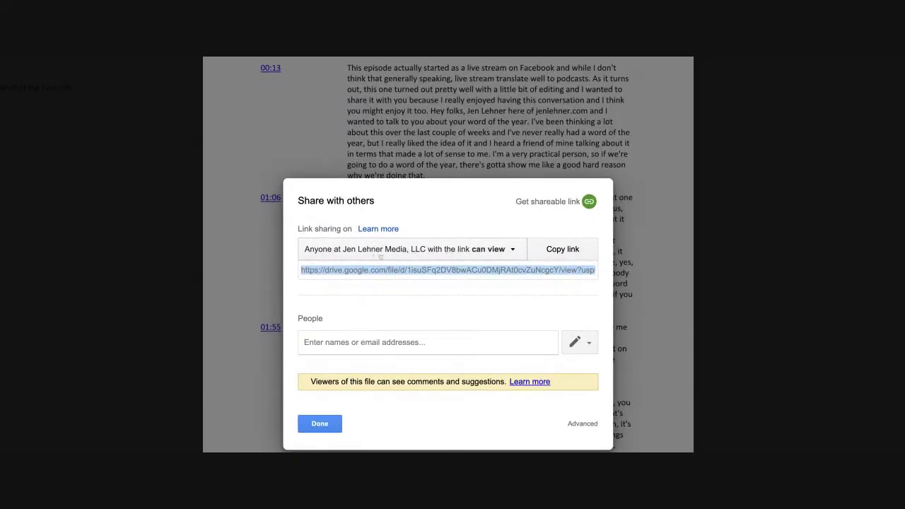
# Step: Try link access for anyone with the link and for specific people, cancel the changes, and close the sharing settings
pyautogui.click(506, 252)
pyautogui.click(506, 252)
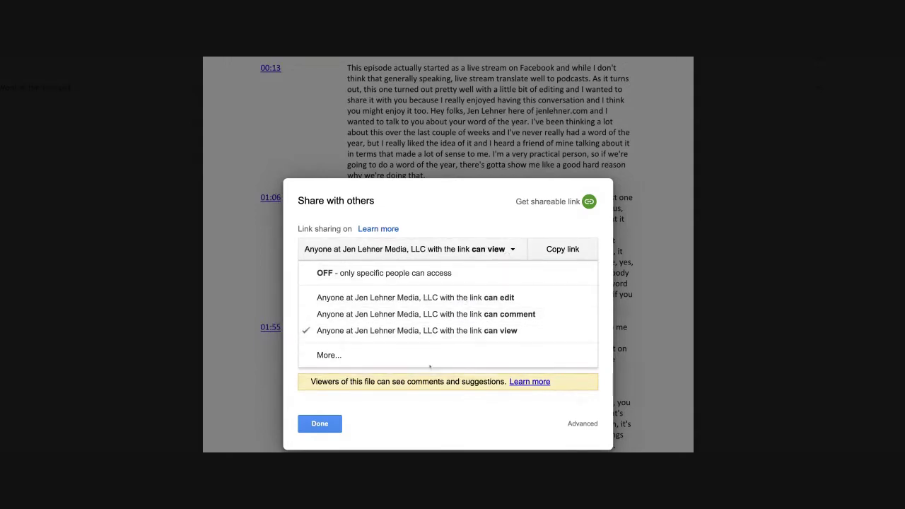
pyautogui.click(329, 355)
pyautogui.click(315, 188)
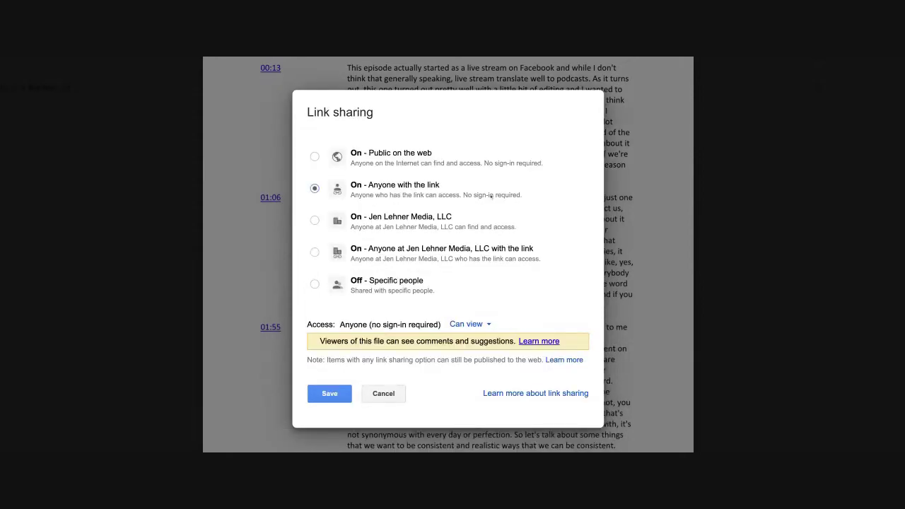
pyautogui.click(478, 325)
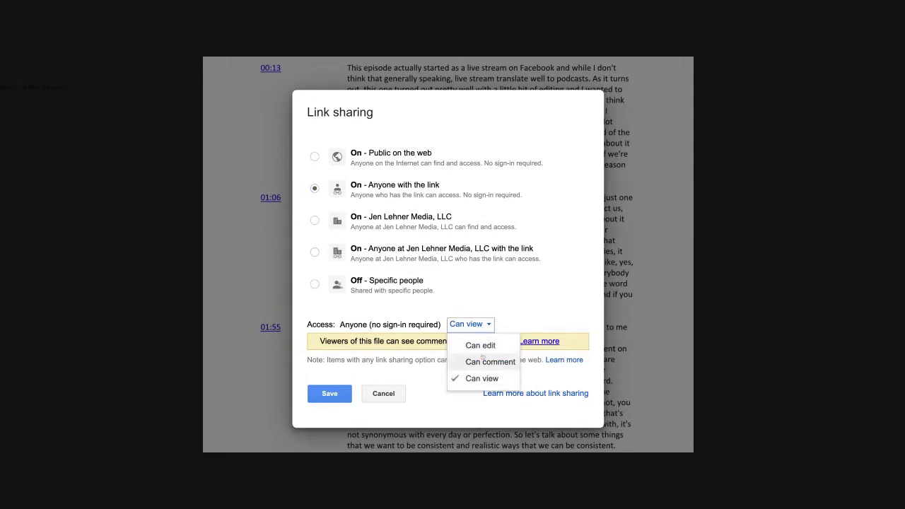
pyautogui.click(573, 285)
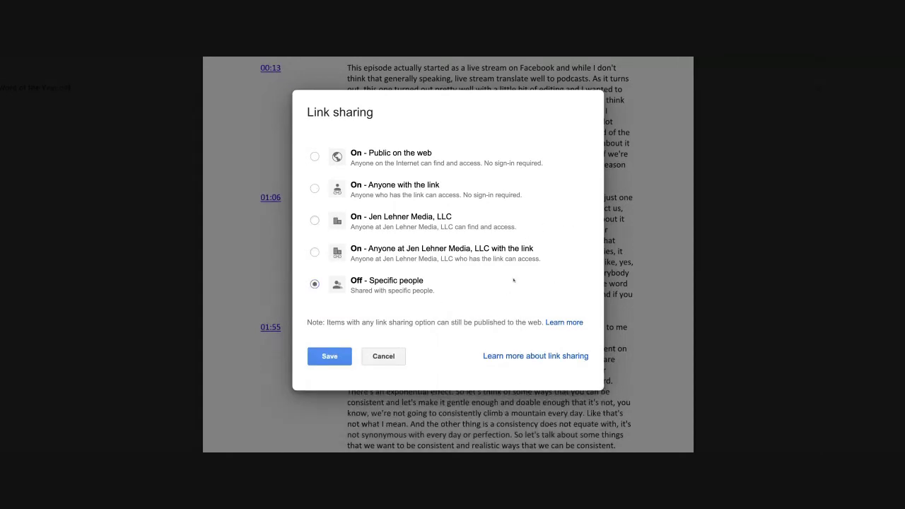
pyautogui.click(385, 356)
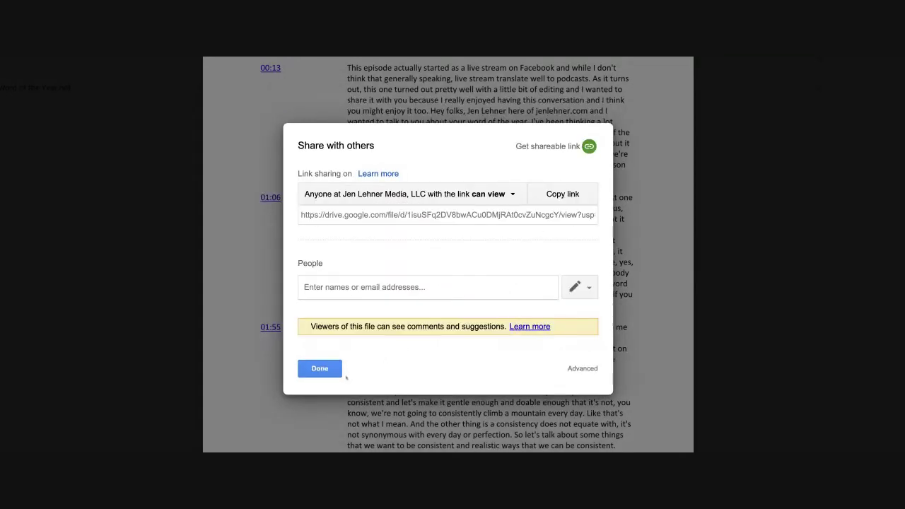
pyautogui.click(319, 367)
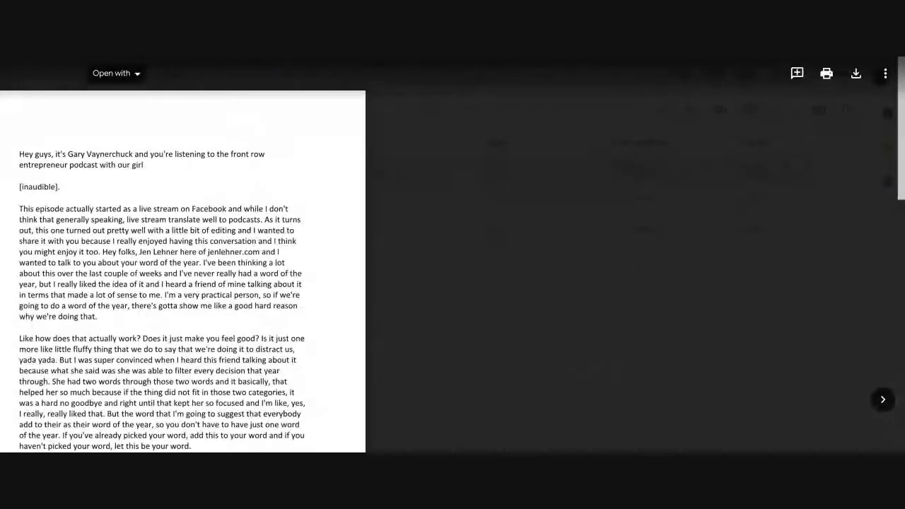
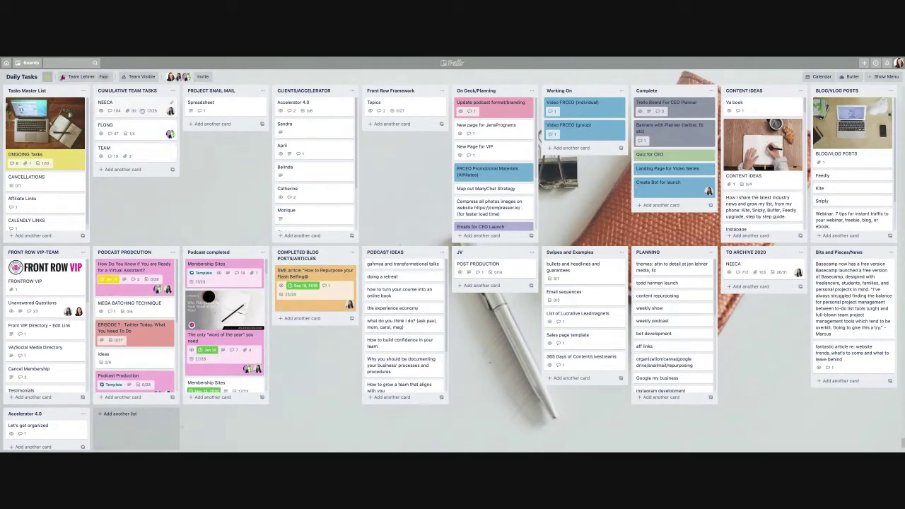
# Step: In Trello, open the first card in the CUMULATIVE TEAM TASKS list and examine its checklists and comments
pyautogui.click(140, 111)
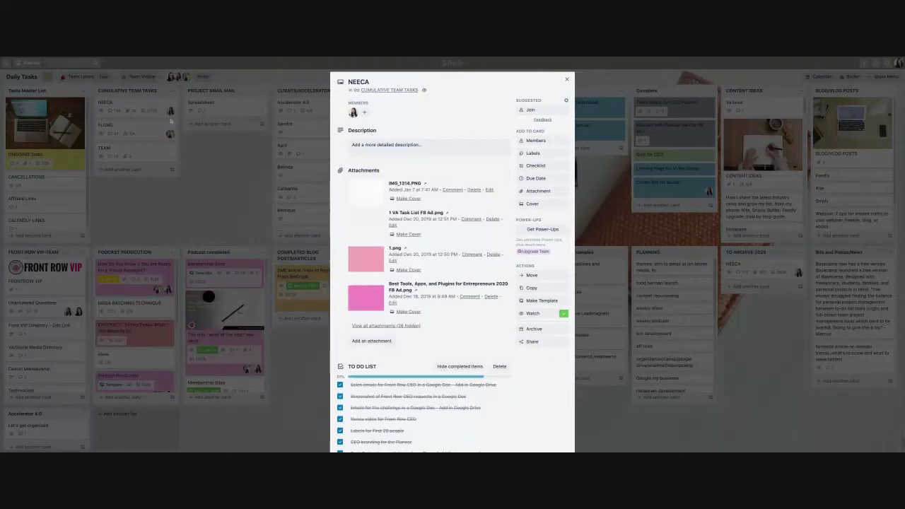
pyautogui.scroll(-5, 368, 287)
pyautogui.scroll(-8, 369, 287)
pyautogui.scroll(-8, 452, 254)
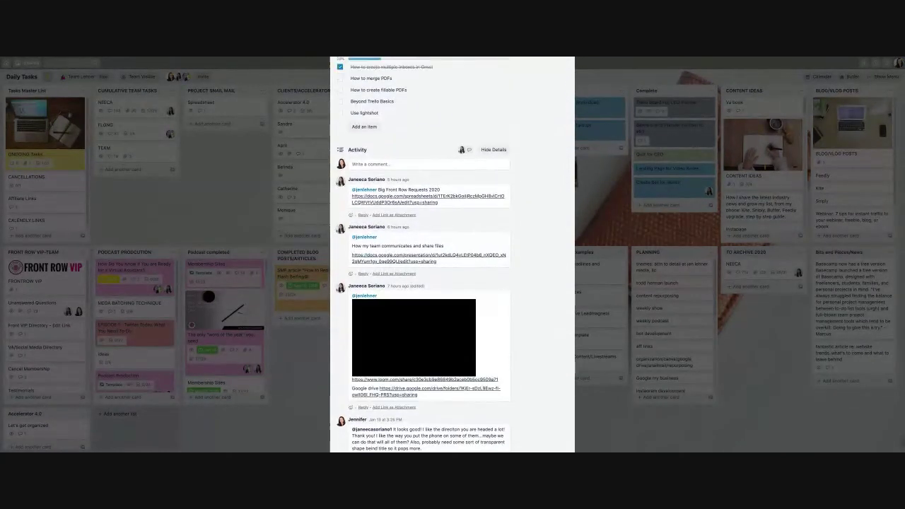
# Step: Review the recent comments and shared links in the open team card's activity, and close the card
pyautogui.scroll(1, 452, 255)
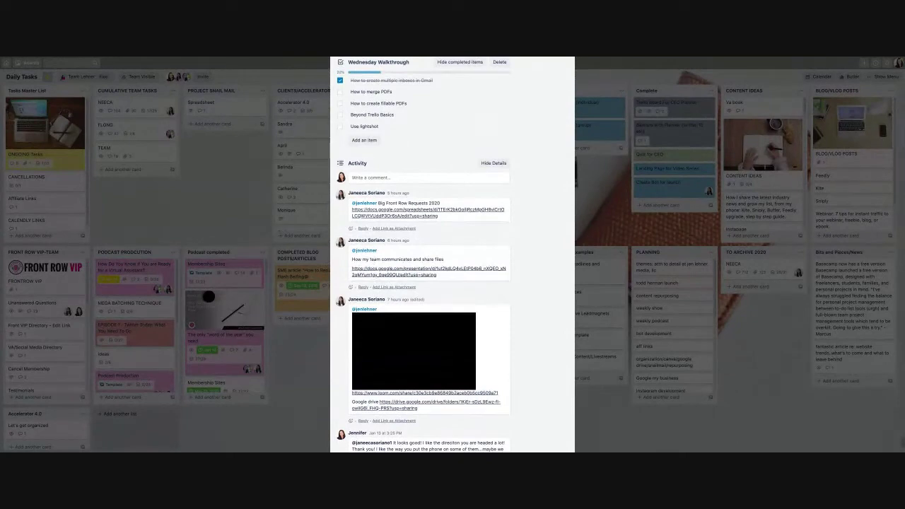
pyautogui.scroll(-3, 353, 181)
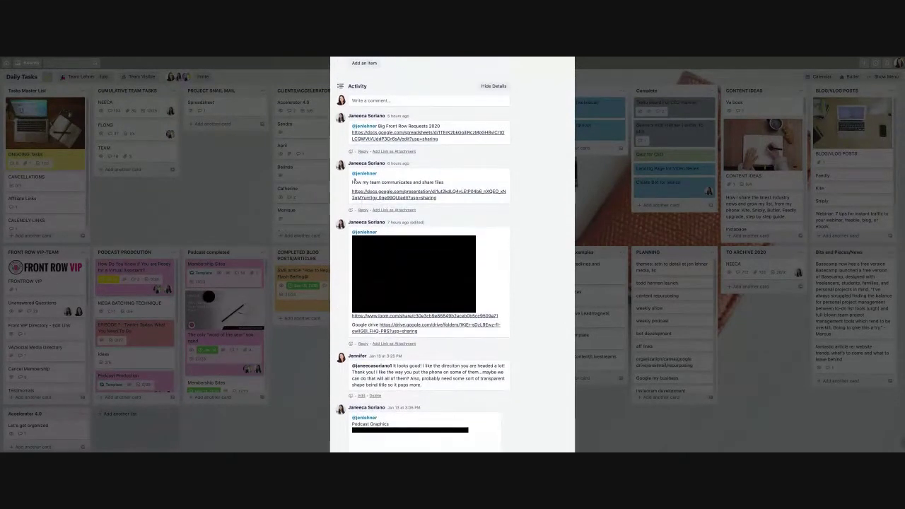
pyautogui.scroll(10, 353, 181)
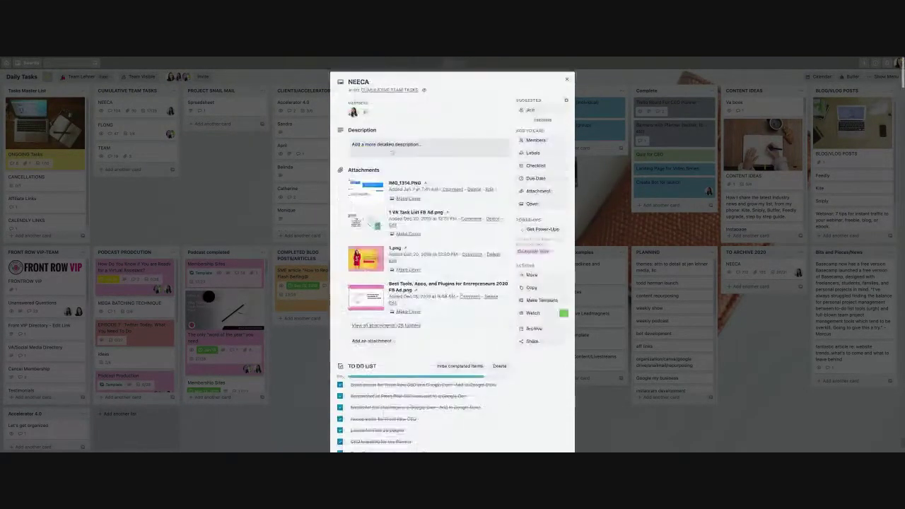
pyautogui.click(566, 79)
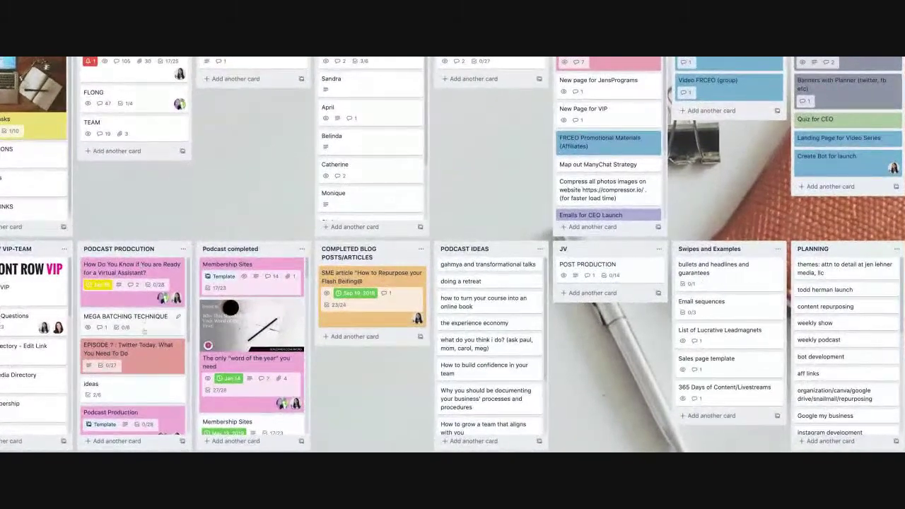
# Step: Start a copy of the Podcast Production template card and title it "How to Establish Naming Conventions"
pyautogui.scroll(-1, 141, 263)
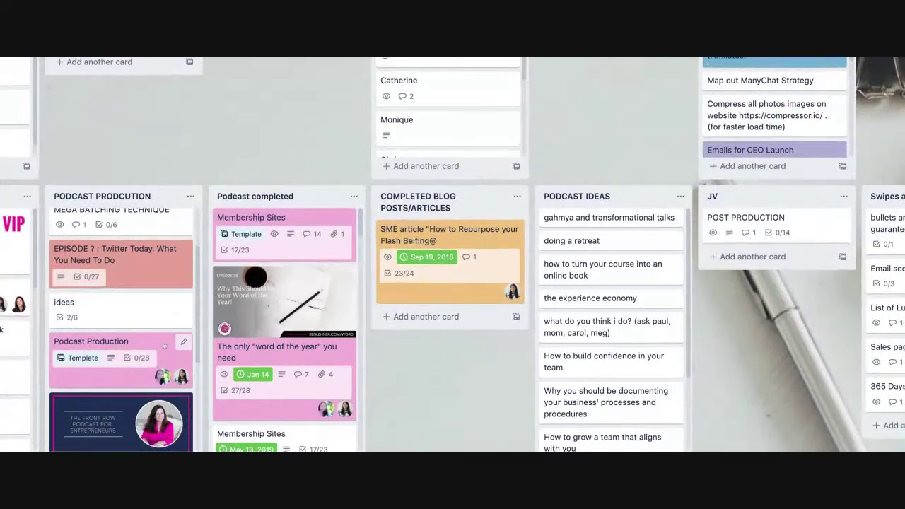
pyautogui.click(183, 340)
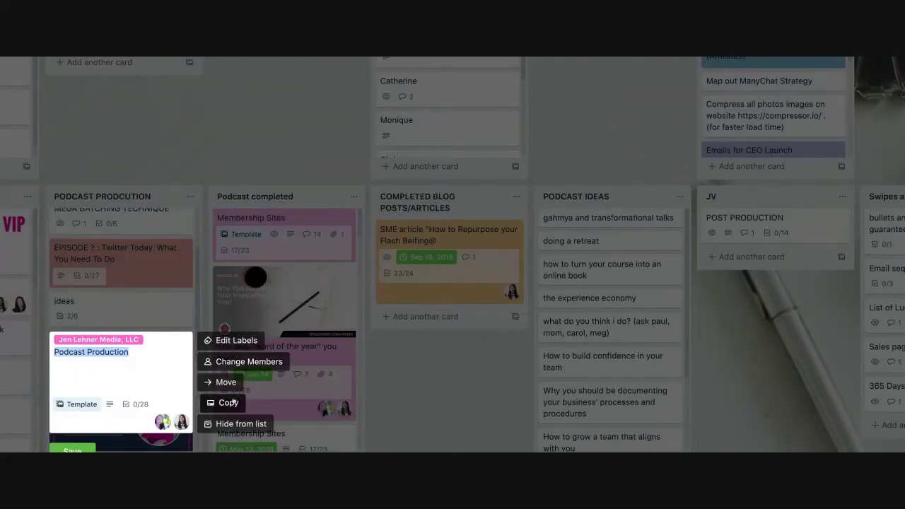
pyautogui.click(230, 405)
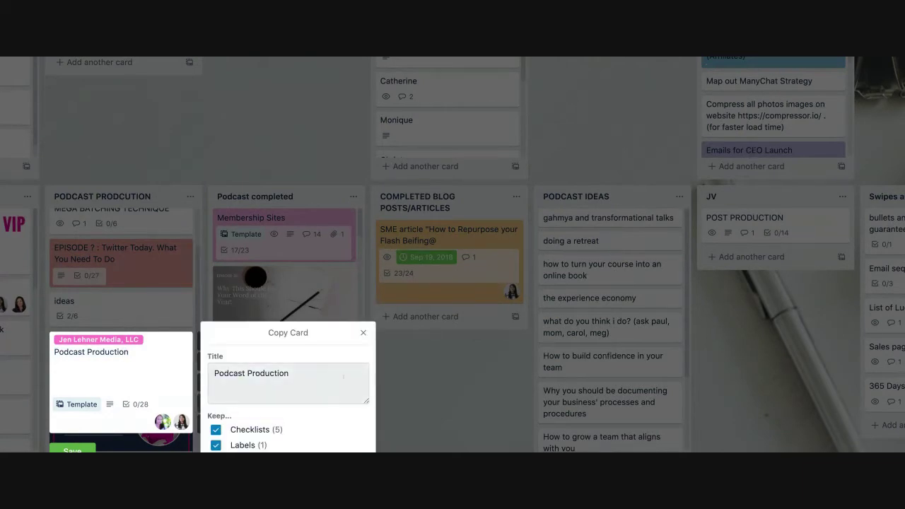
pyautogui.scroll(-3, 444, 359)
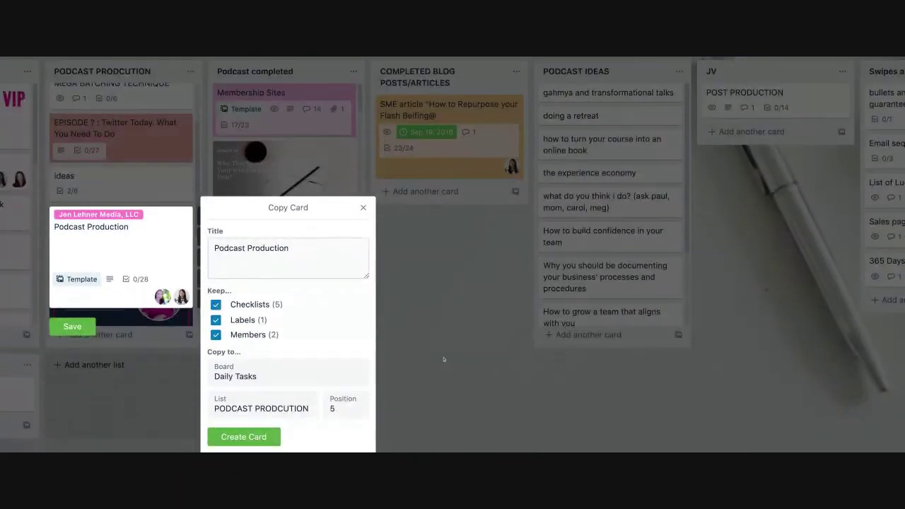
pyautogui.moveTo(293, 248); pyautogui.dragTo(170, 238)
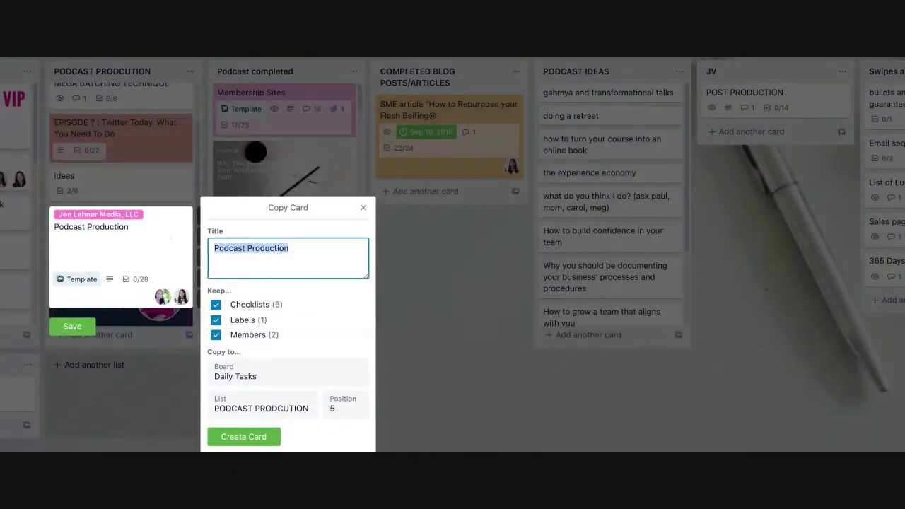
pyautogui.press('BackSpace')
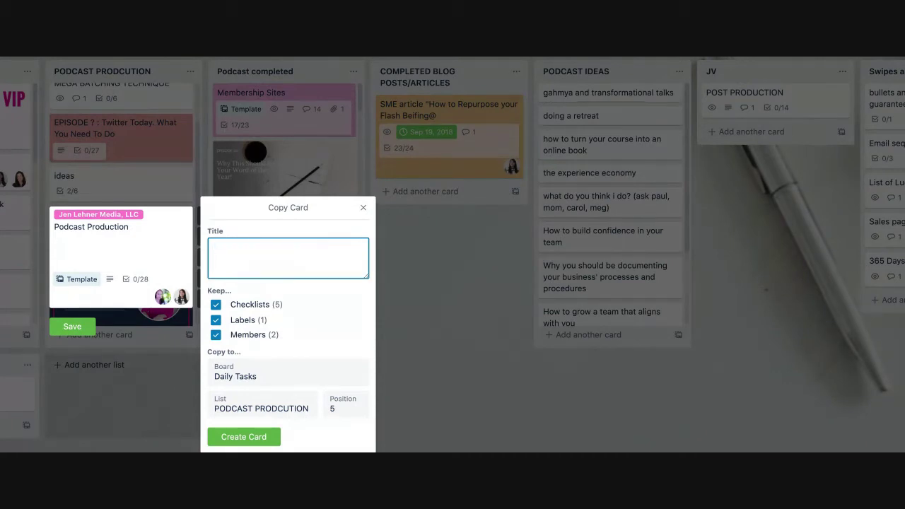
pyautogui.write('How to Establish Naming Conventions')
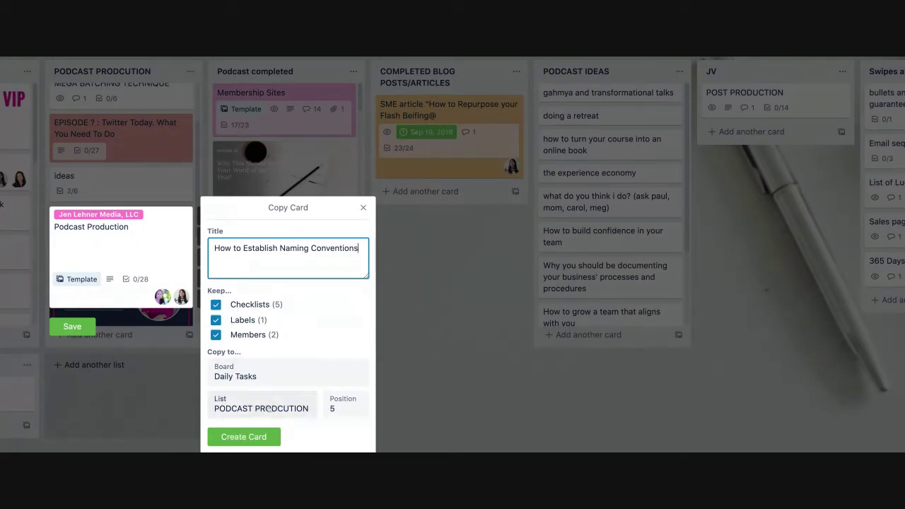
# Step: Place the copy at the top of the PODCAST PRODCUTION list and create the card
pyautogui.click(337, 410)
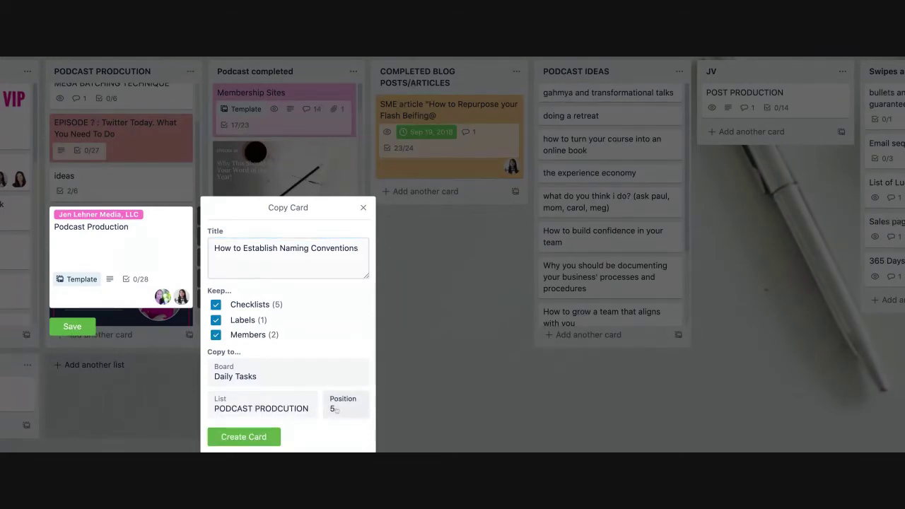
pyautogui.click(333, 384)
pyautogui.click(260, 438)
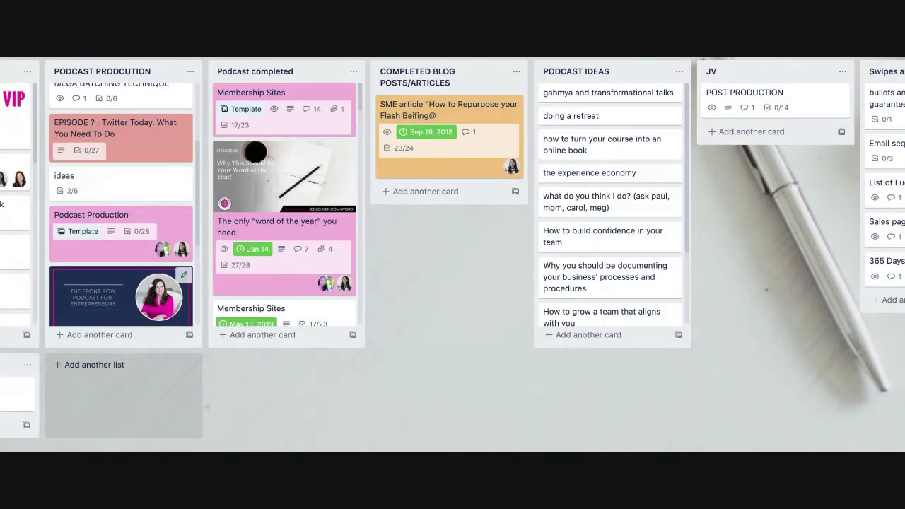
pyautogui.scroll(5, 142, 278)
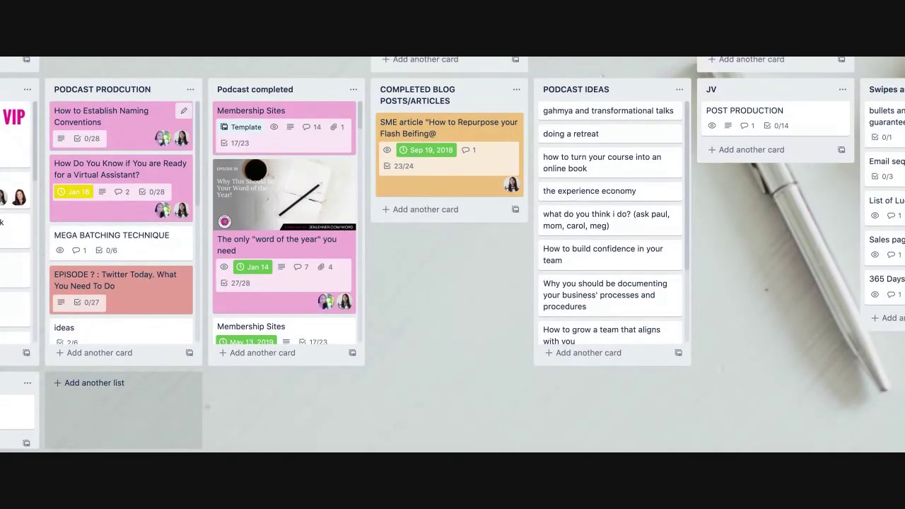
# Step: Open the How to Establish Naming Conventions card and examine its description and the three video tutorials
pyautogui.scroll(3, 155, 201)
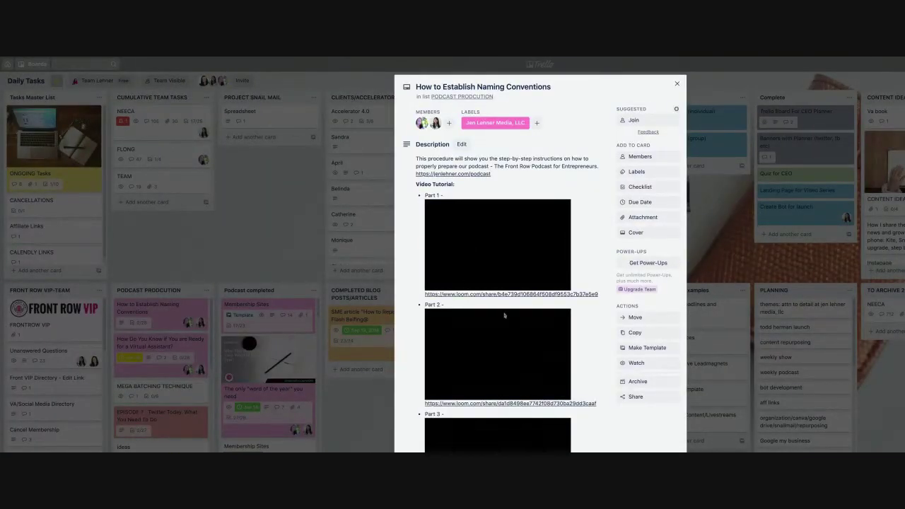
pyautogui.scroll(-3, 504, 315)
pyautogui.scroll(2, 504, 315)
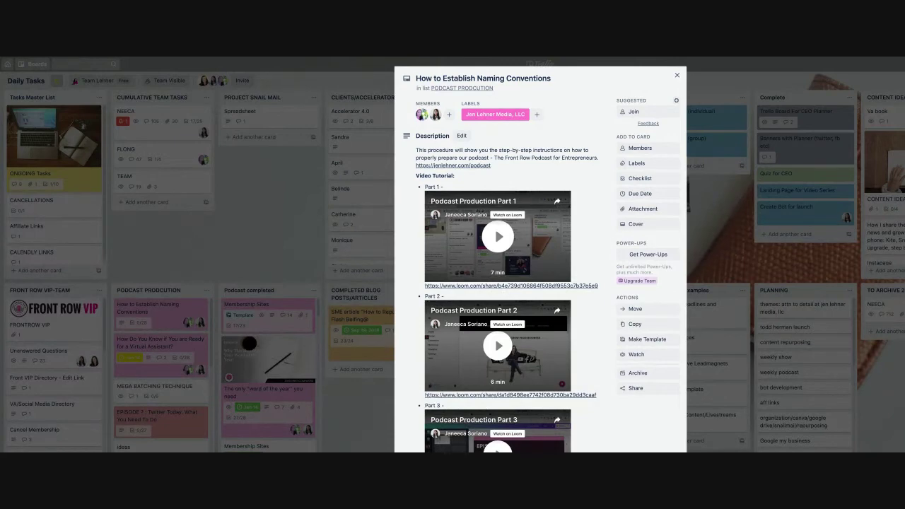
pyautogui.scroll(-2, 540, 254)
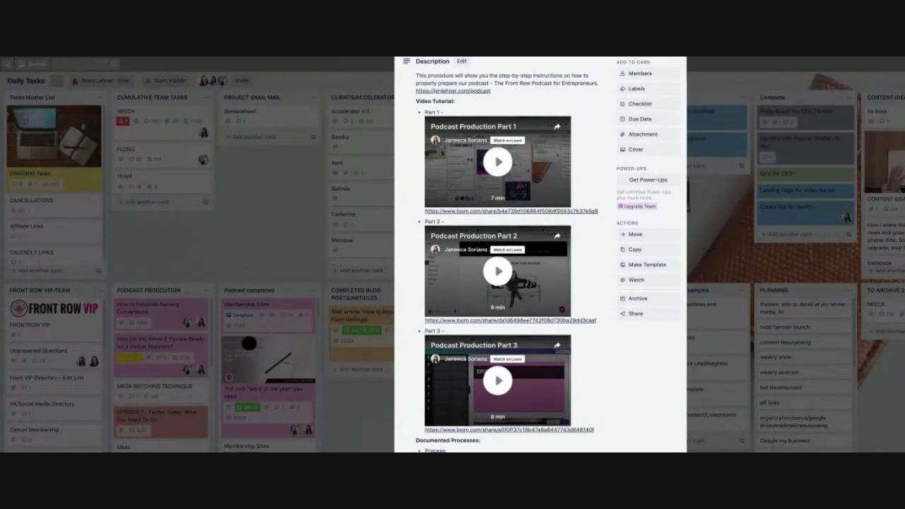
pyautogui.scroll(1, 539, 255)
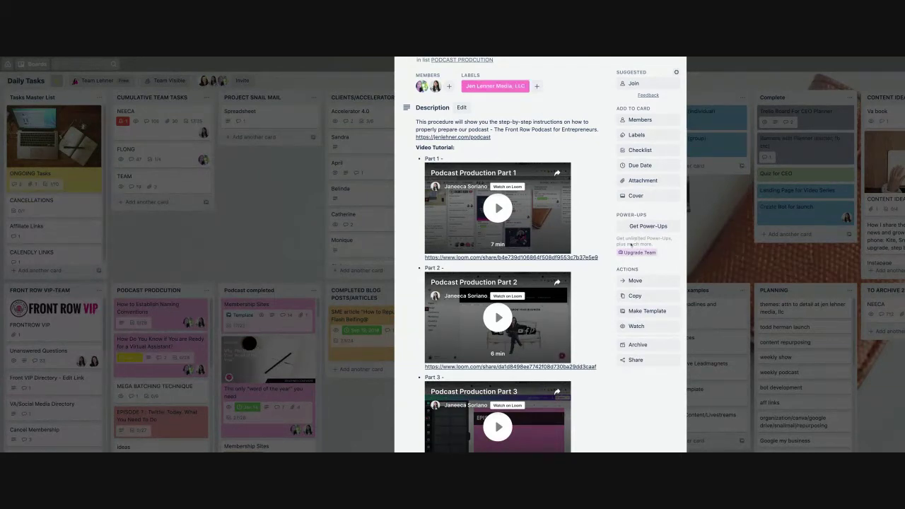
pyautogui.scroll(-2, 617, 272)
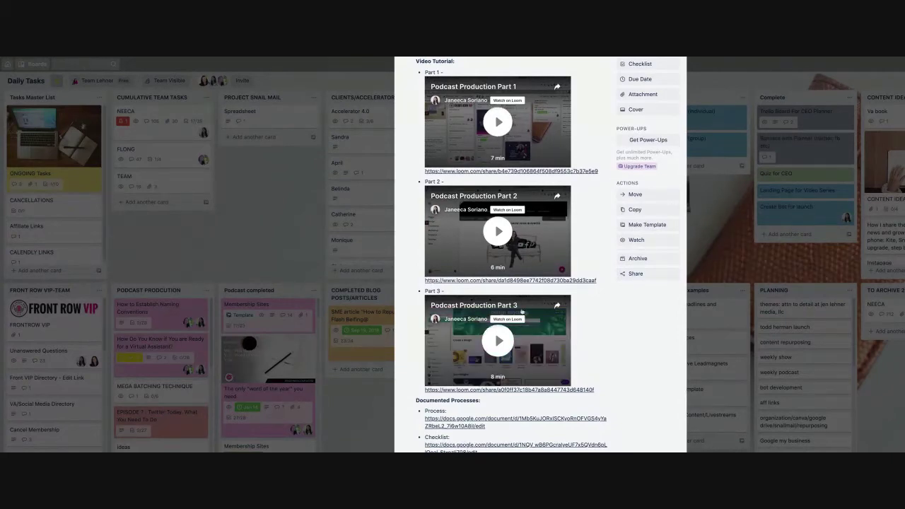
# Step: Examine the card's podcast preparation, audiogram and broadcast checklists, and return to the description
pyautogui.scroll(-5, 522, 312)
pyautogui.scroll(-6, 522, 311)
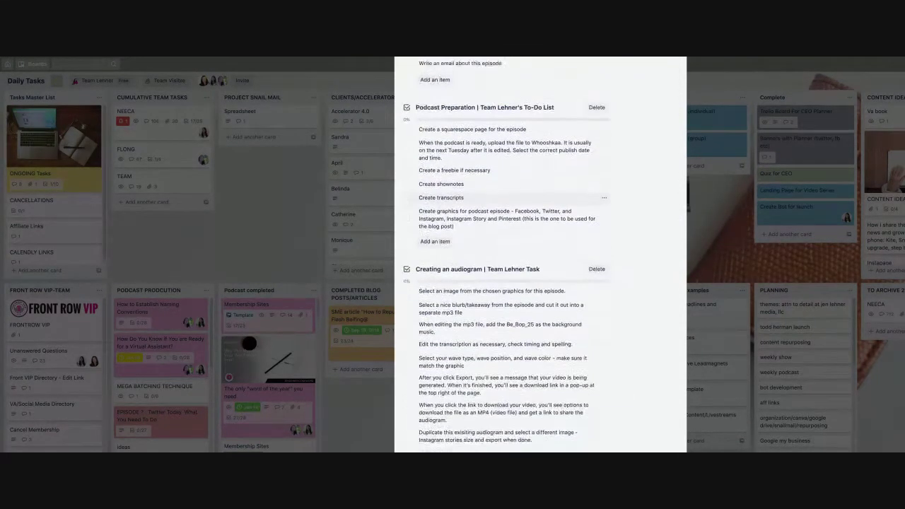
pyautogui.scroll(-3, 521, 283)
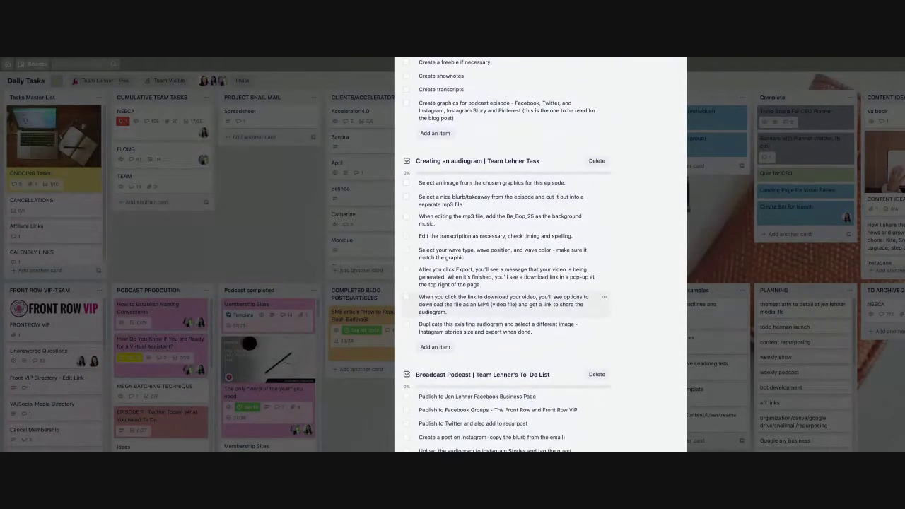
pyautogui.scroll(-3, 522, 278)
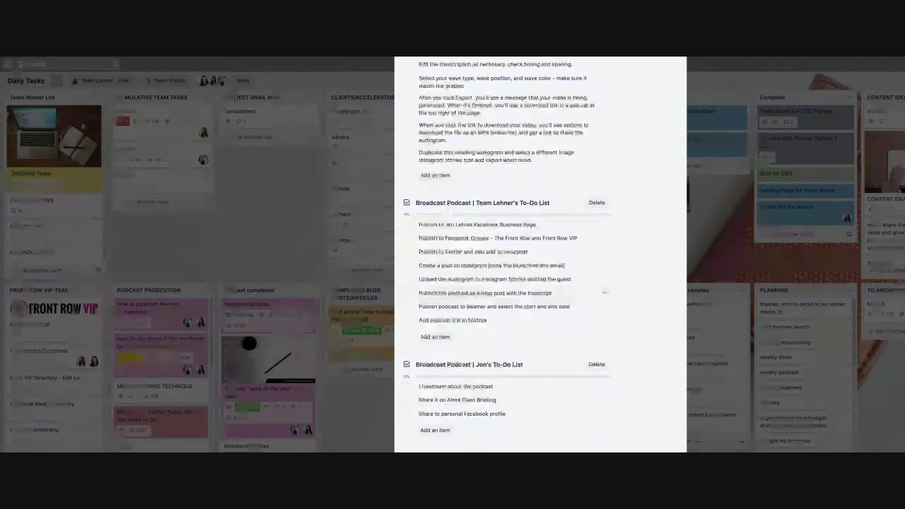
pyautogui.scroll(-1, 515, 304)
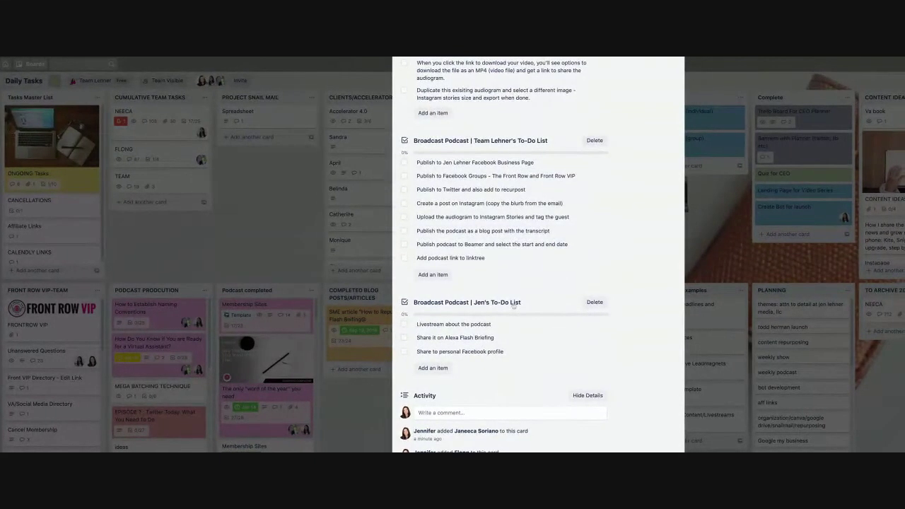
pyautogui.scroll(2, 515, 304)
pyautogui.scroll(5, 515, 304)
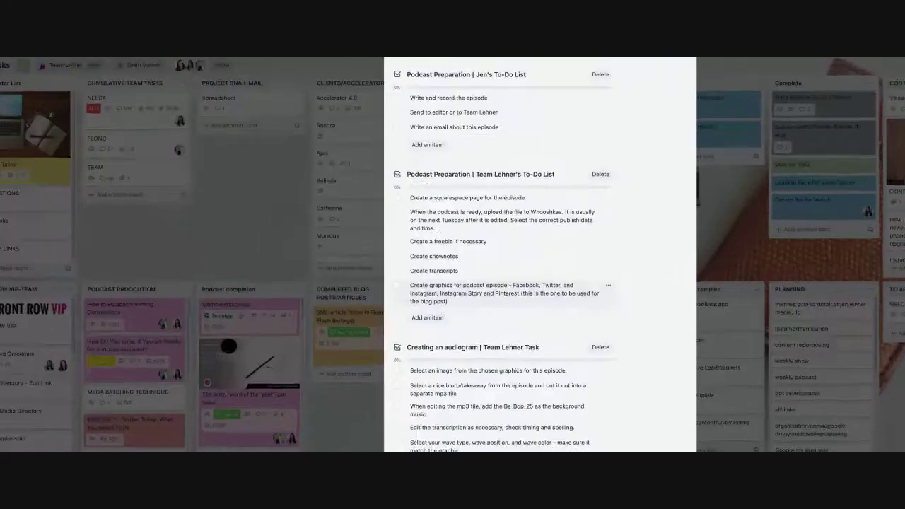
pyautogui.scroll(8, 508, 333)
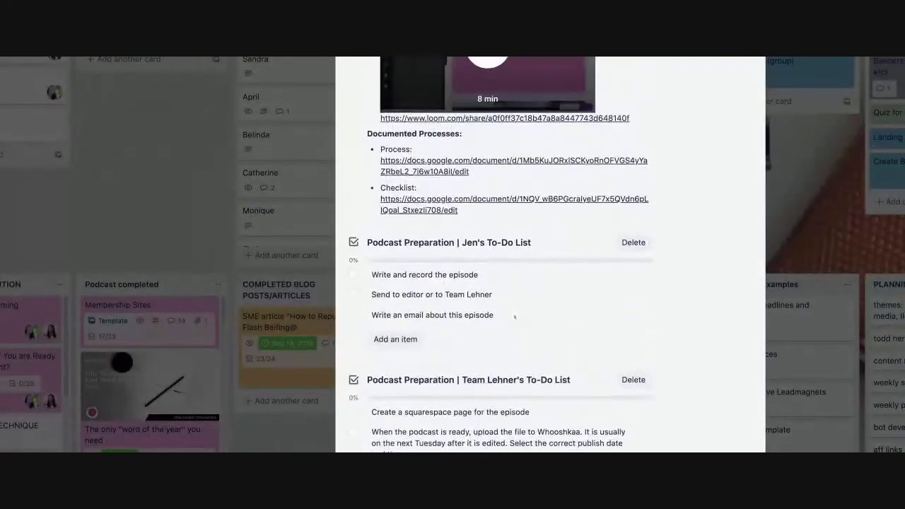
pyautogui.scroll(6, 508, 334)
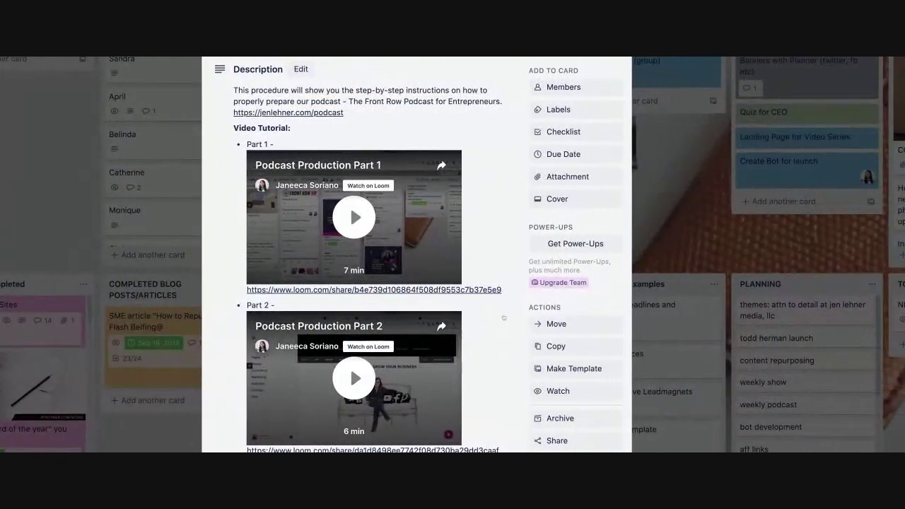
# Step: Set the card's due date to 1/23/2020 and save it
pyautogui.click(557, 155)
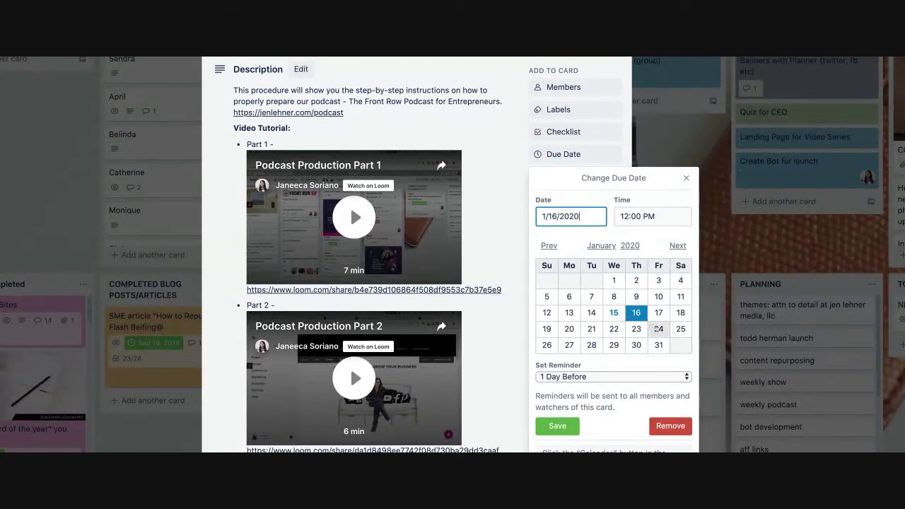
pyautogui.click(636, 329)
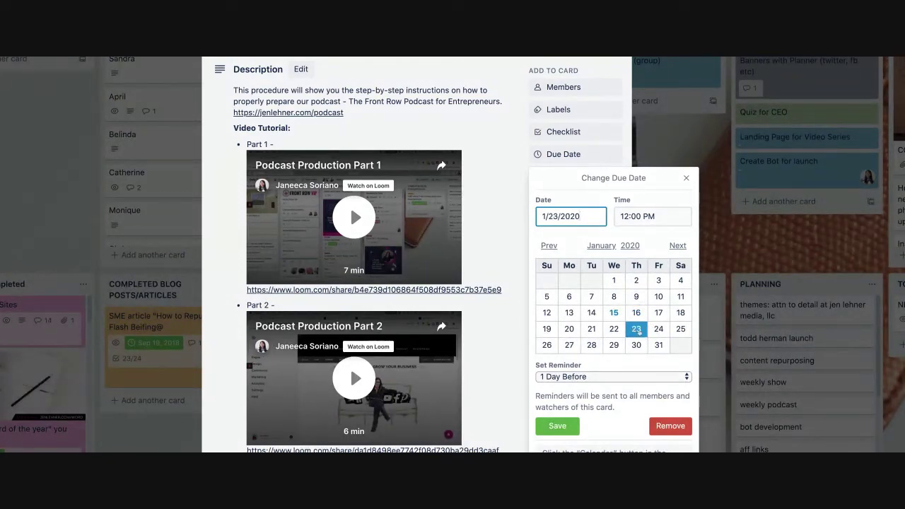
pyautogui.scroll(-1, 580, 375)
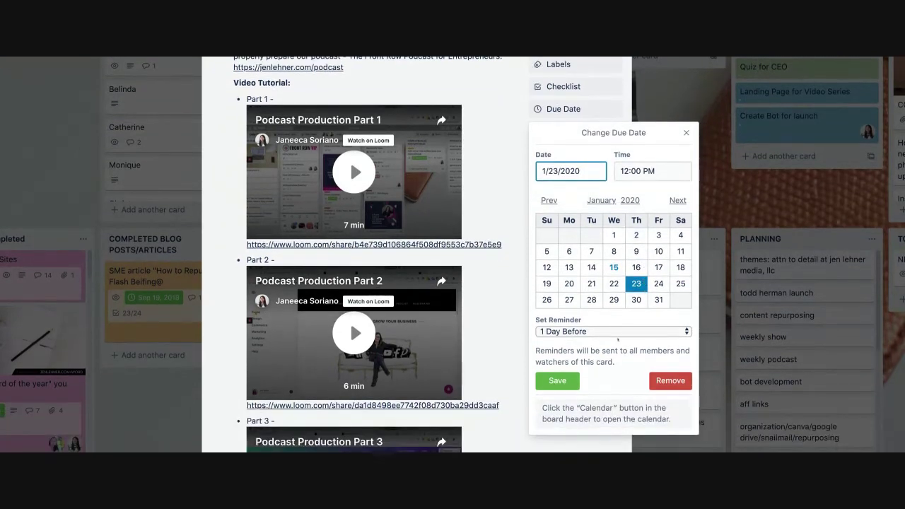
pyautogui.click(577, 379)
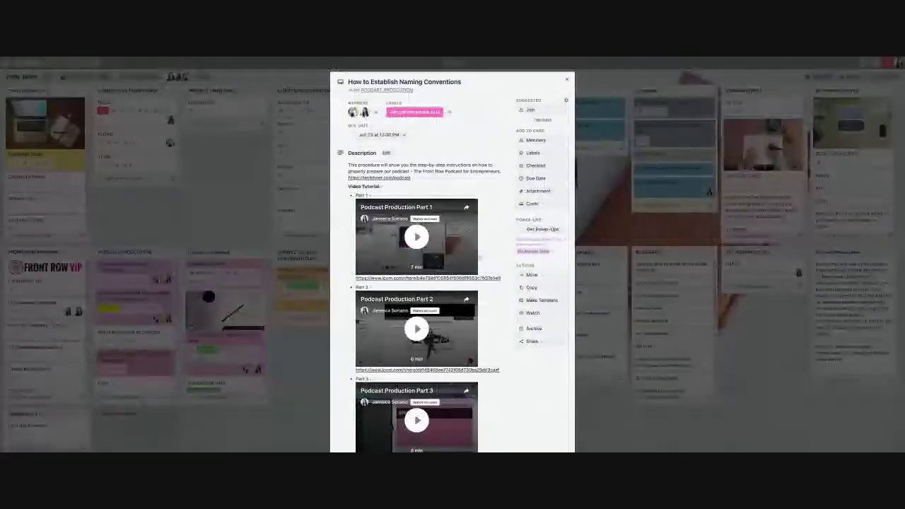
# Step: Review the documented process links and go through each to-do checklist down to the card's activity log
pyautogui.scroll(-5, 452, 283)
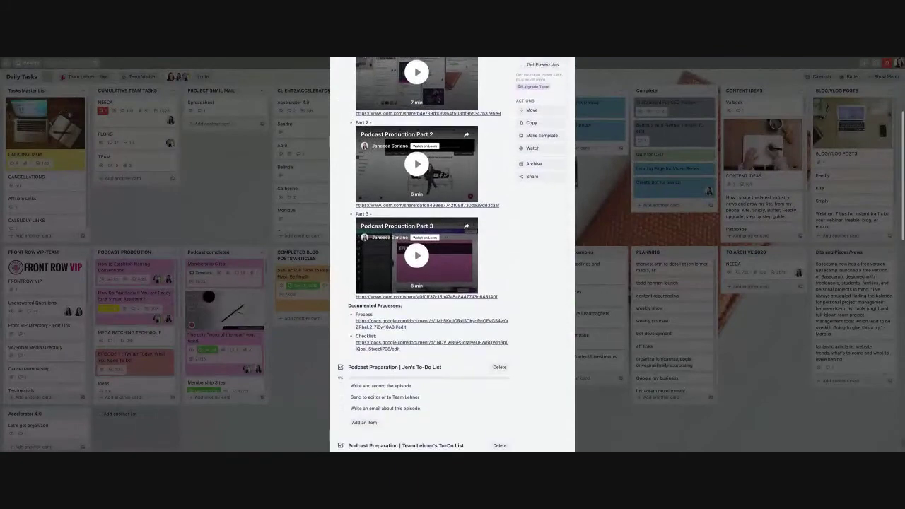
pyautogui.scroll(-3, 422, 218)
pyautogui.scroll(2, 422, 217)
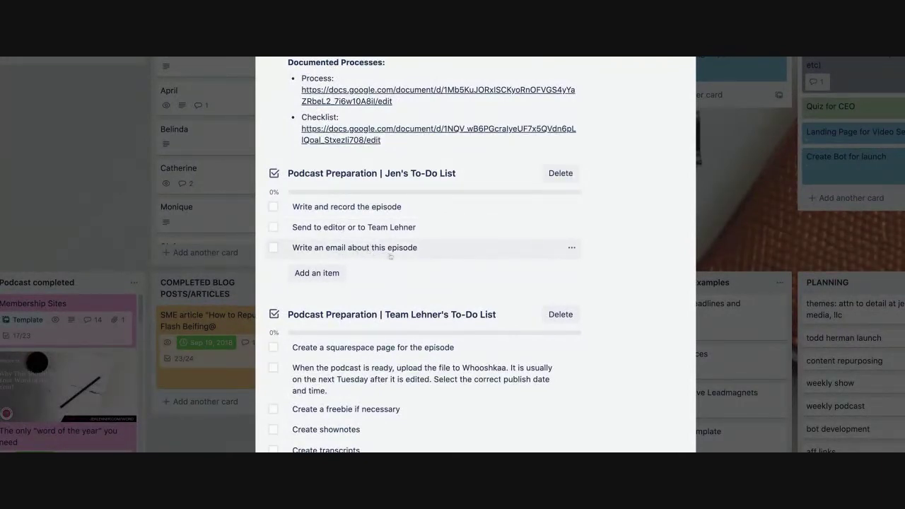
pyautogui.scroll(-5, 390, 256)
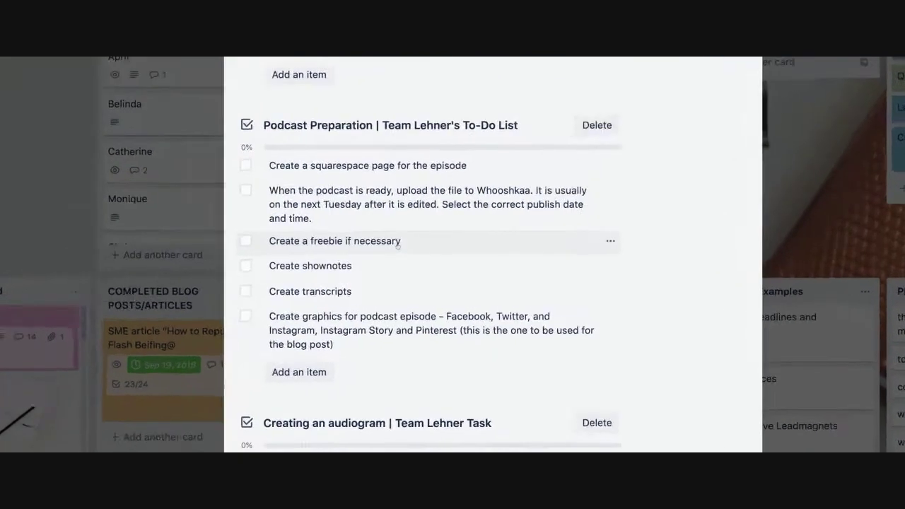
pyautogui.scroll(-10, 398, 244)
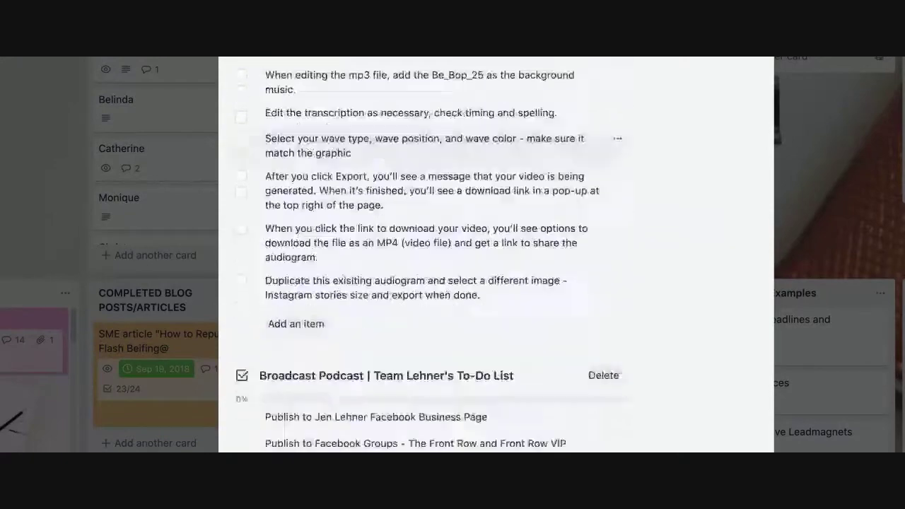
pyautogui.scroll(-5, 424, 251)
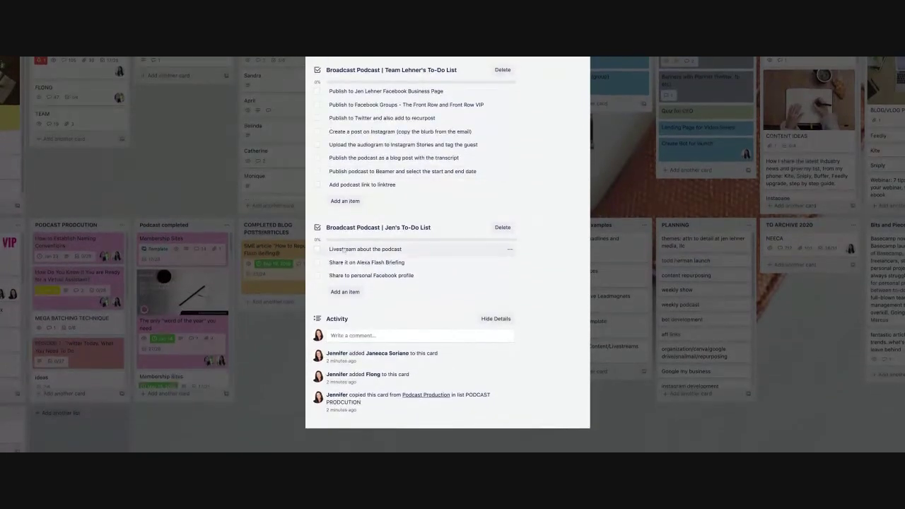
# Step: Finish reviewing the broadcast checklists, close the card, and move How to Establish Naming Conventions to the start of the Podcast completed list
pyautogui.scroll(2, 329, 251)
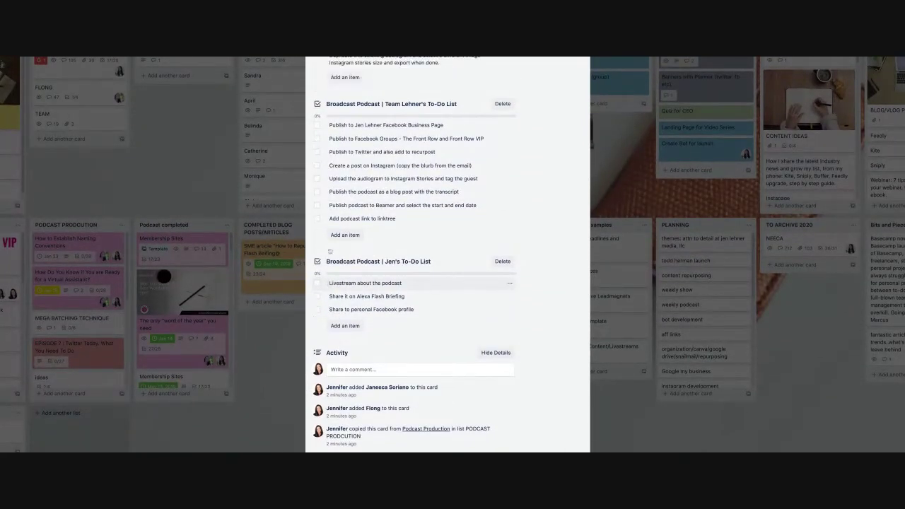
pyautogui.scroll(-2, 346, 264)
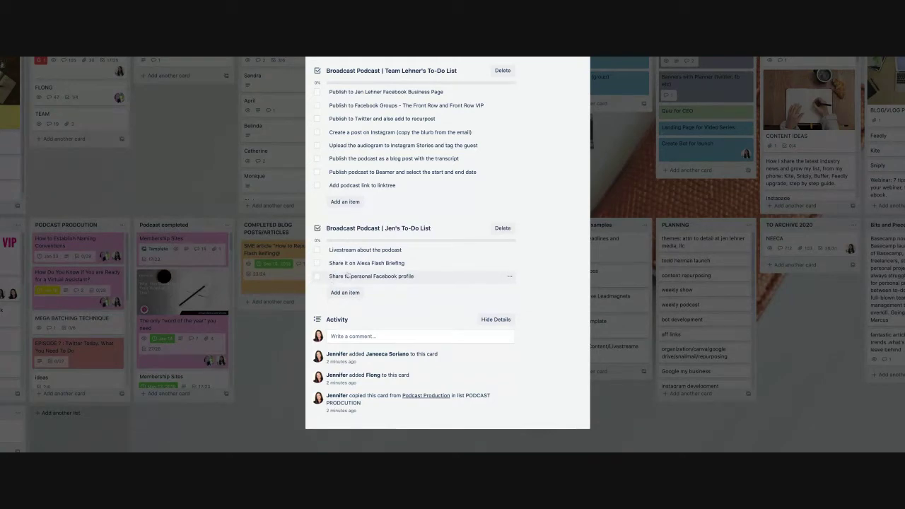
pyautogui.scroll(5, 348, 275)
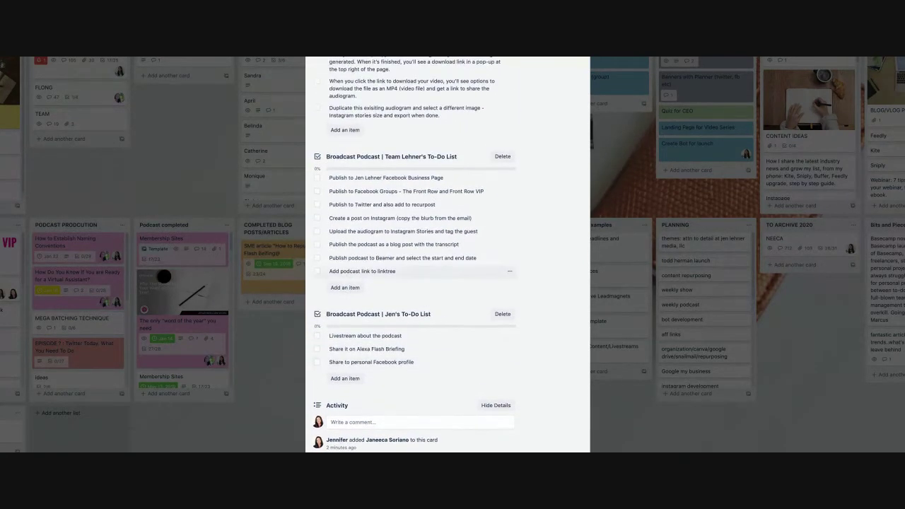
pyautogui.scroll(15, 447, 255)
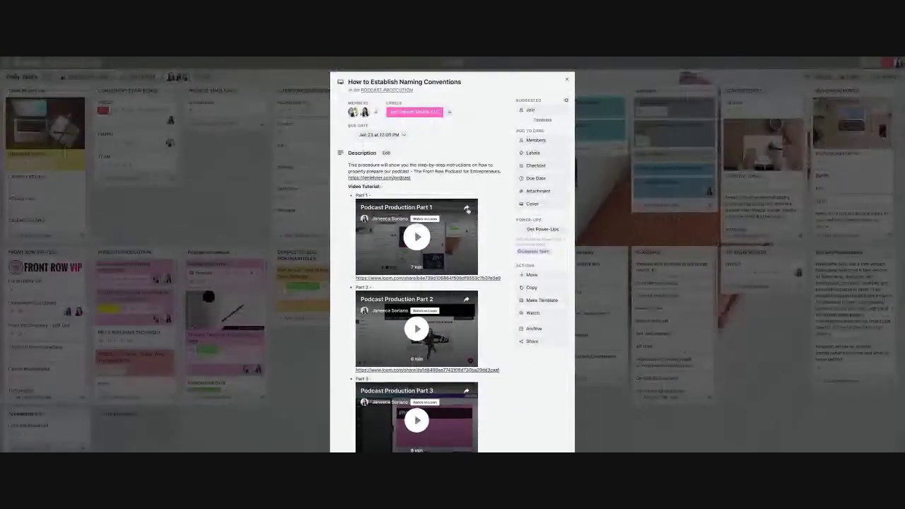
pyautogui.click(566, 80)
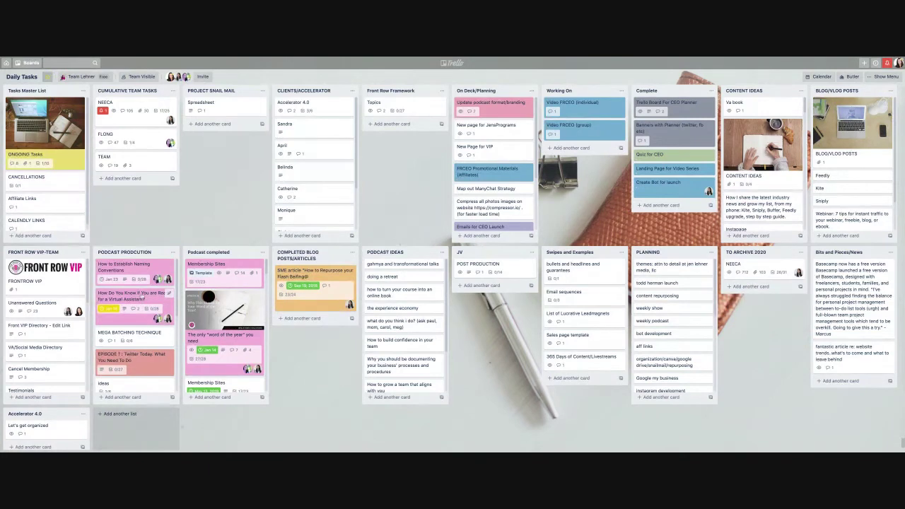
pyautogui.moveTo(131, 269); pyautogui.dragTo(215, 267)
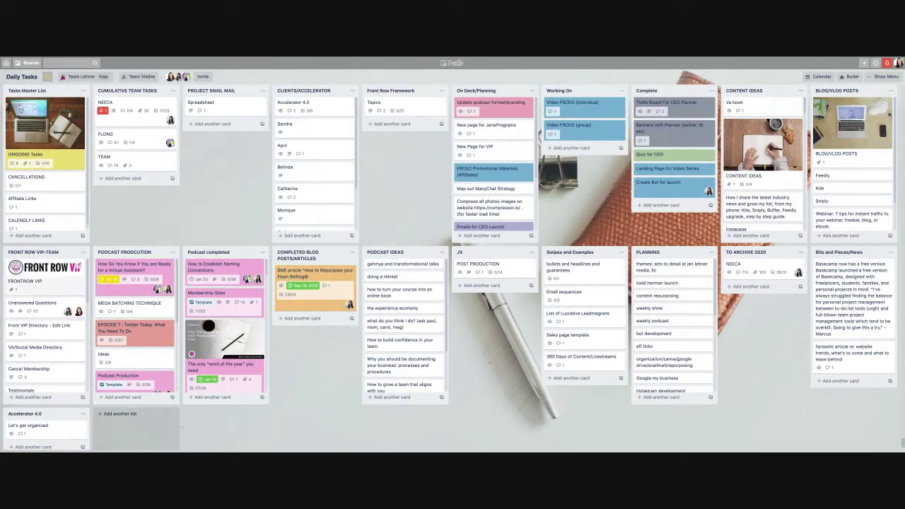
# Step: Reorder the On Deck/Planning list so that New page for JensPrograms sits directly below New Page for VIP
pyautogui.scroll(-3, 304, 146)
pyautogui.scroll(3, 304, 147)
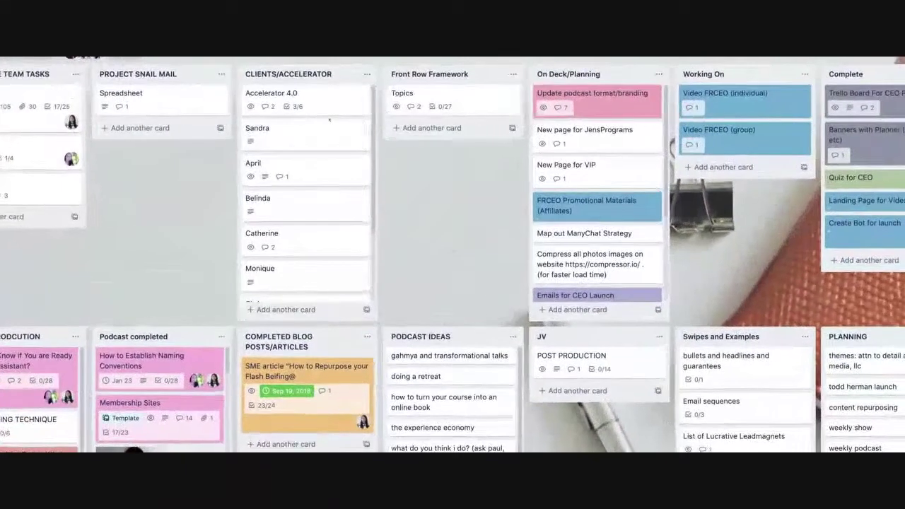
pyautogui.scroll(-1, 311, 132)
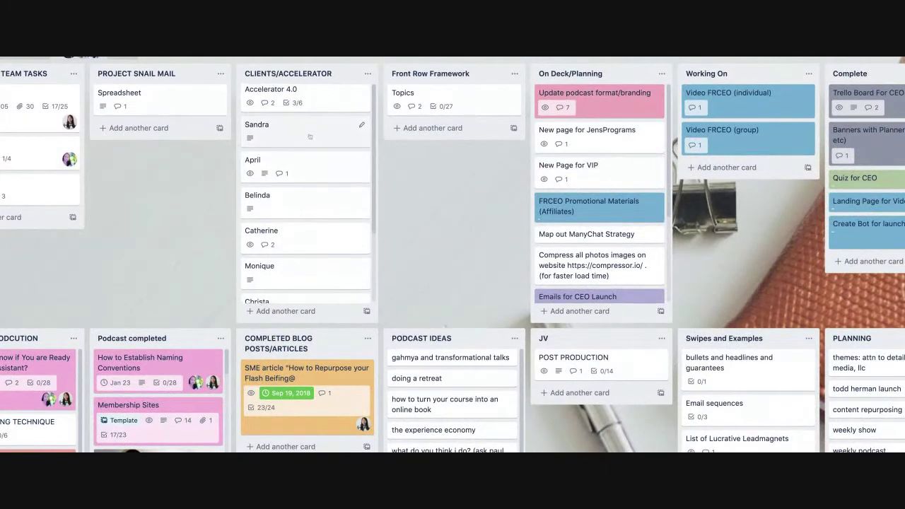
pyautogui.scroll(-2, 310, 136)
pyautogui.scroll(3, 310, 136)
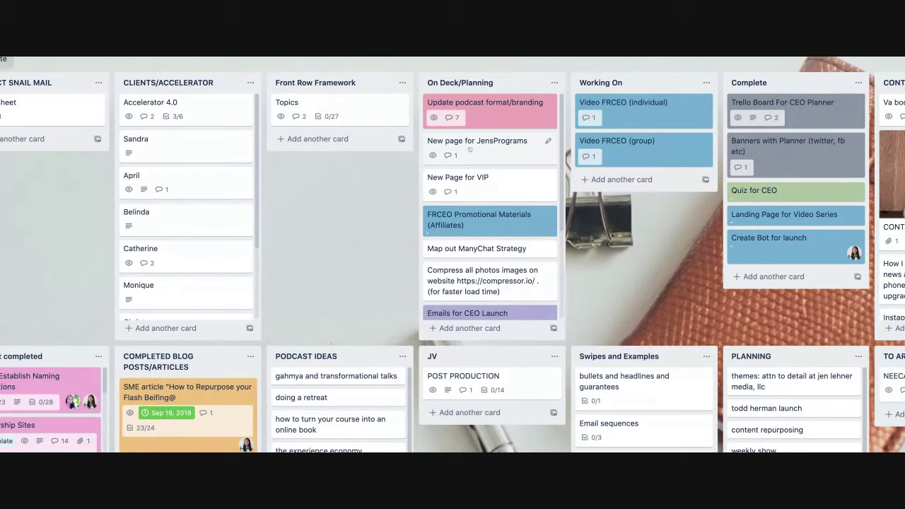
pyautogui.moveTo(467, 149); pyautogui.dragTo(463, 170)
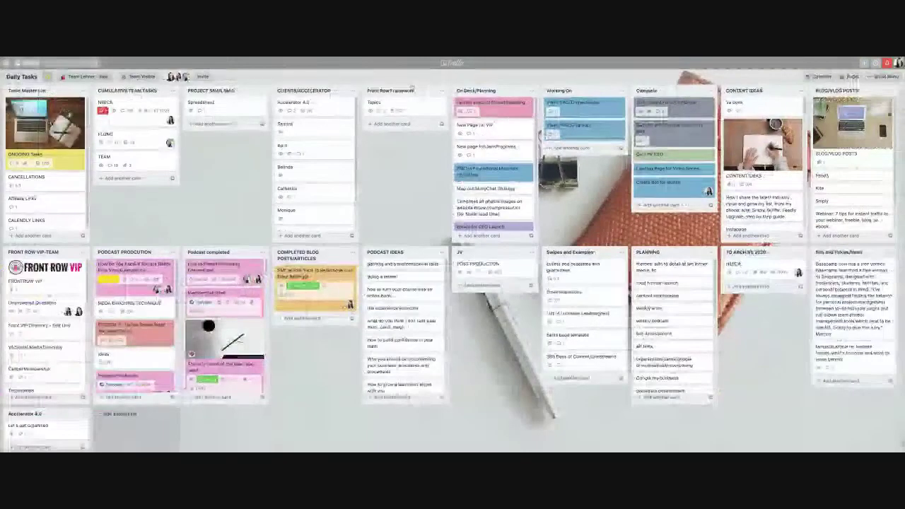
# Step: Switch to the team's New VA Onboarding board and examine the checklist and comments on the First Steps card
pyautogui.click(26, 63)
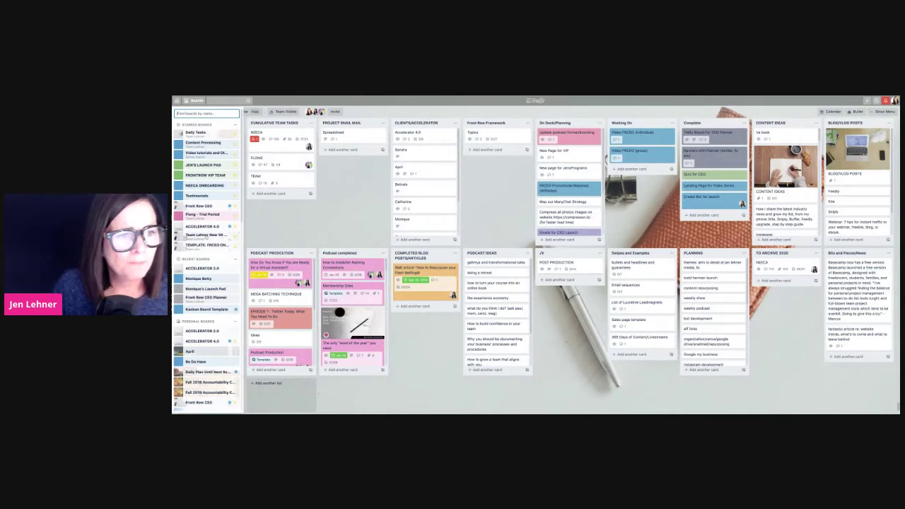
pyautogui.click(205, 234)
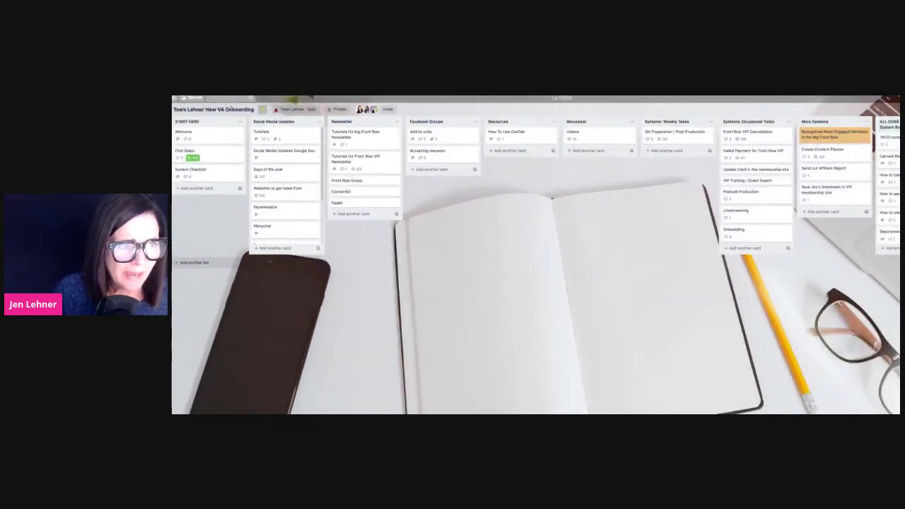
pyautogui.click(189, 150)
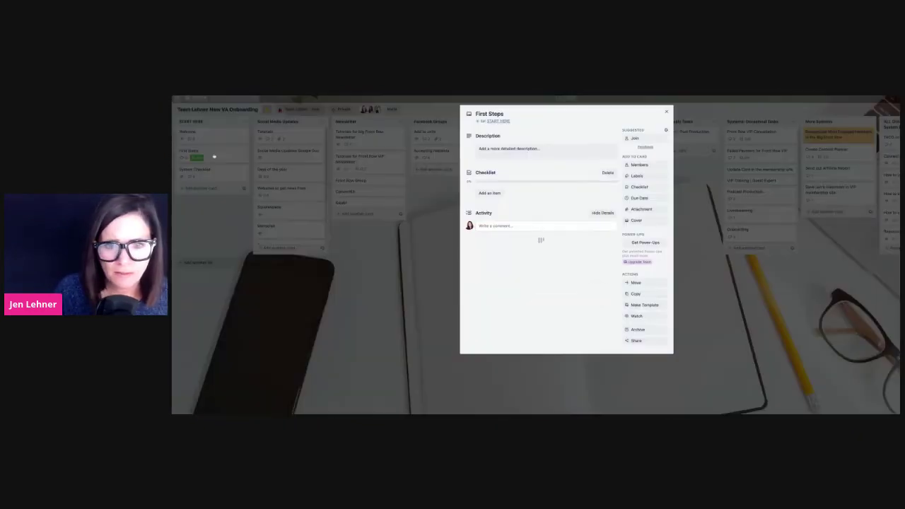
pyautogui.scroll(-3, 514, 234)
pyautogui.scroll(2, 514, 234)
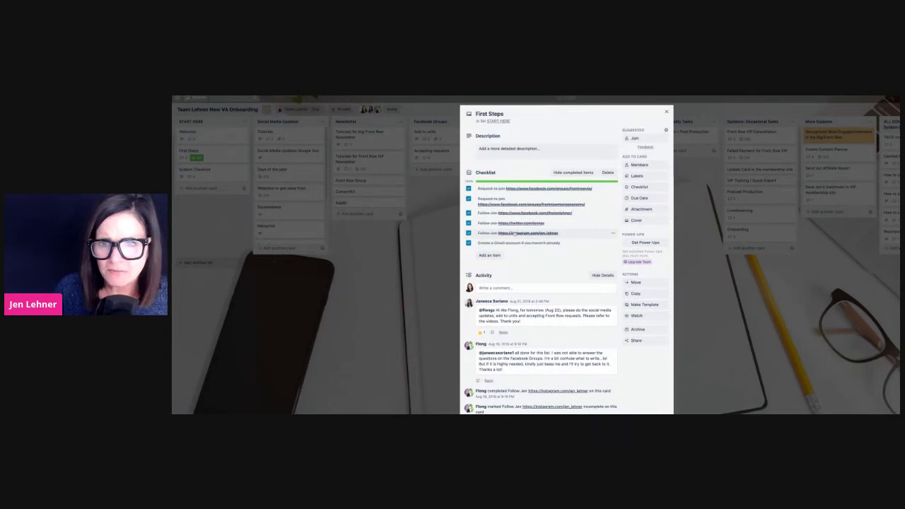
pyautogui.click(666, 112)
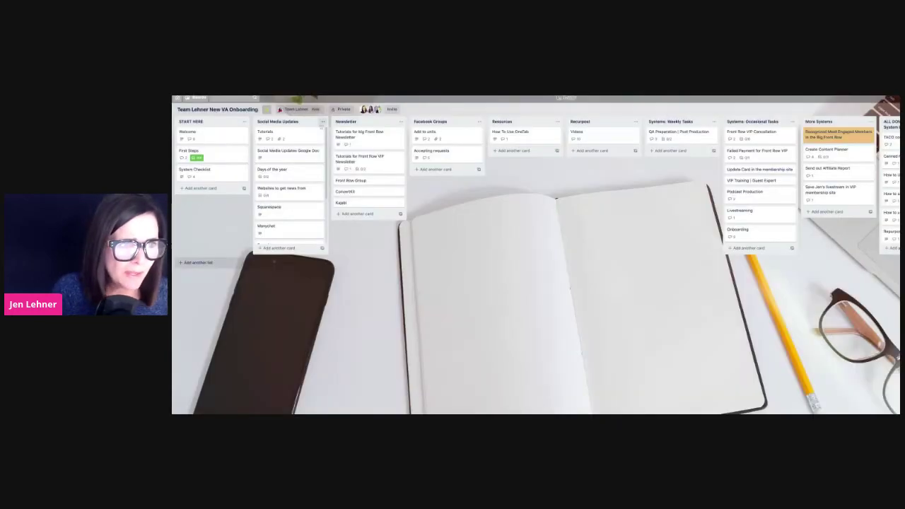
# Step: Read the Welcome card's description and comments in the START HERE list, and look across the onboarding board's lists
pyautogui.click(213, 136)
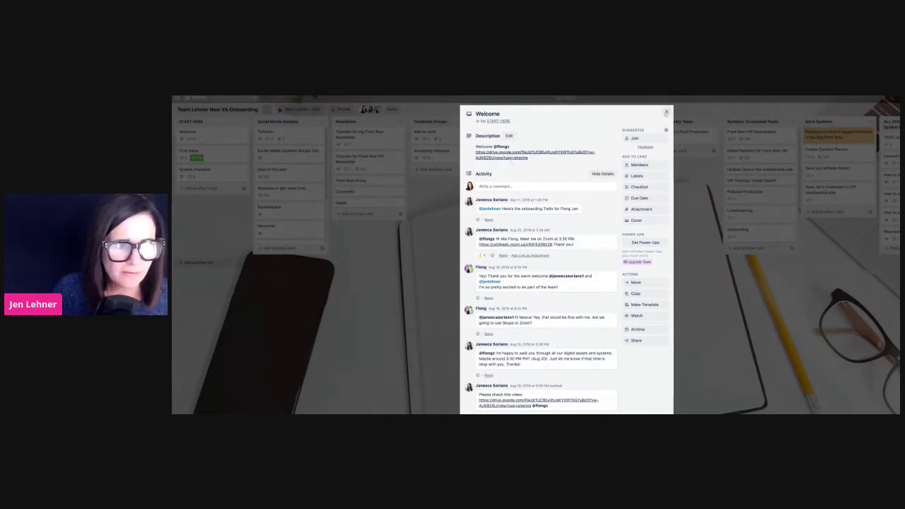
pyautogui.click(666, 111)
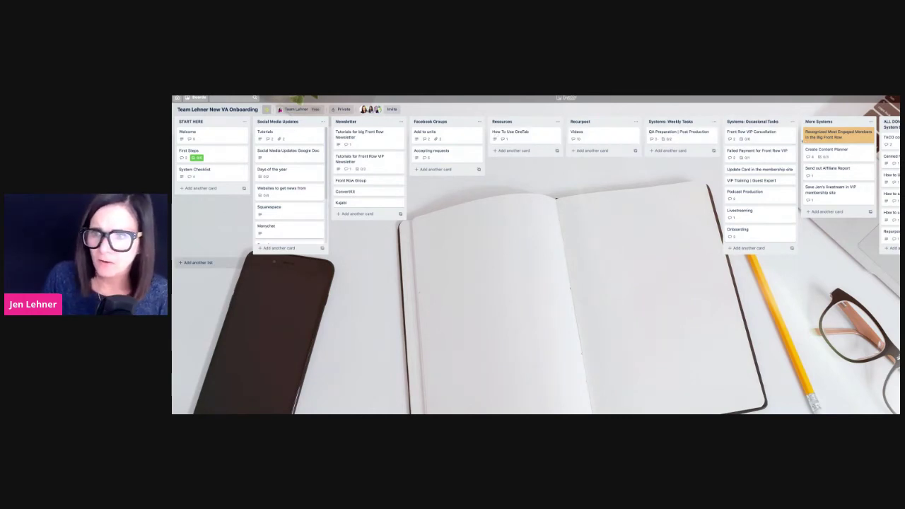
pyautogui.hscroll(3, 536, 255)
pyautogui.hscroll(-3, 536, 254)
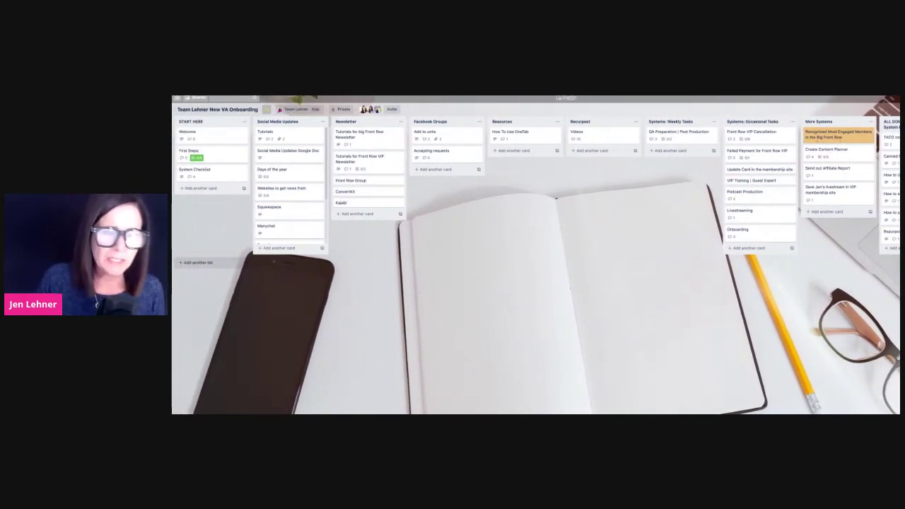